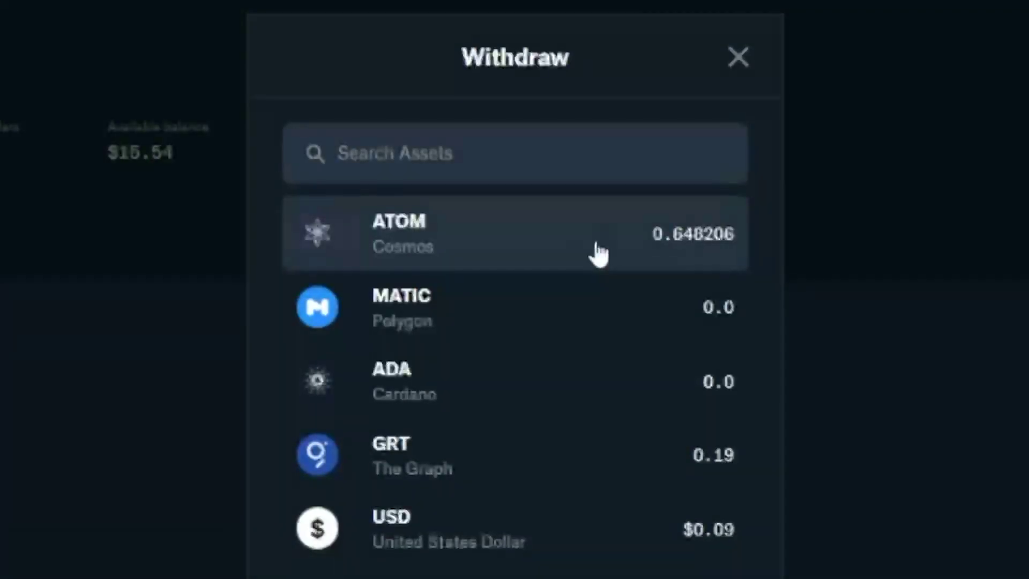
Step: Set up a maximum 0.645706 ATOM withdrawal to the pasted Cosmos address, marked no memo
left_click(552, 250)
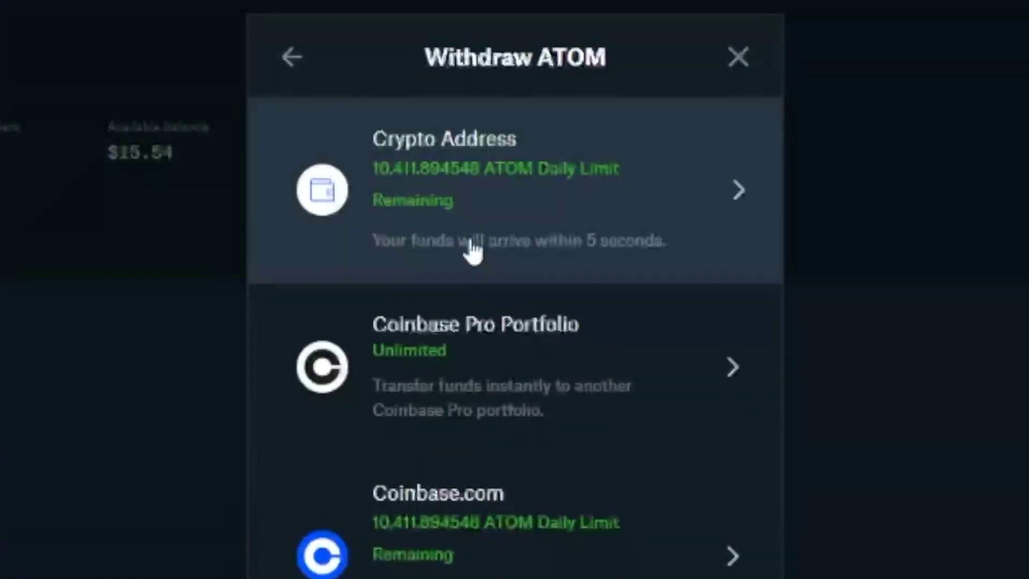
left_click(489, 212)
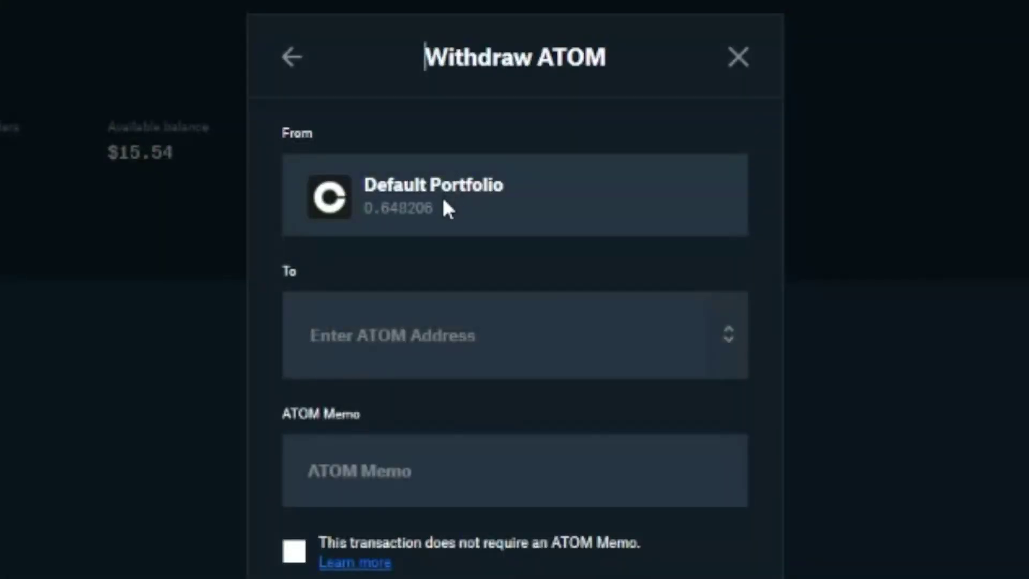
left_click(434, 307)
type("cosmos1qkknqj8ravyhevmxwffm0u4y3h4j38f7kelnk9")
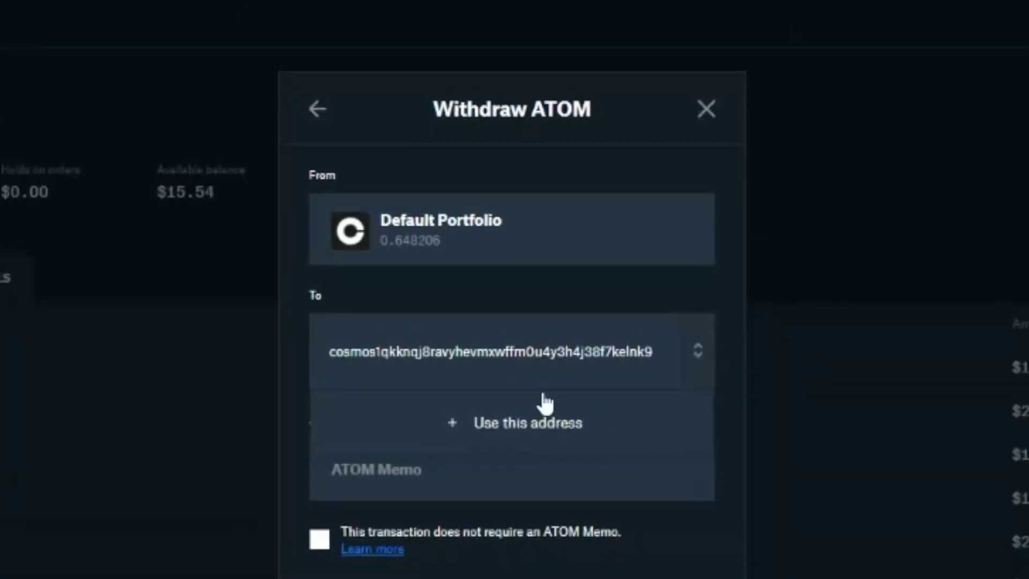
left_click(538, 429)
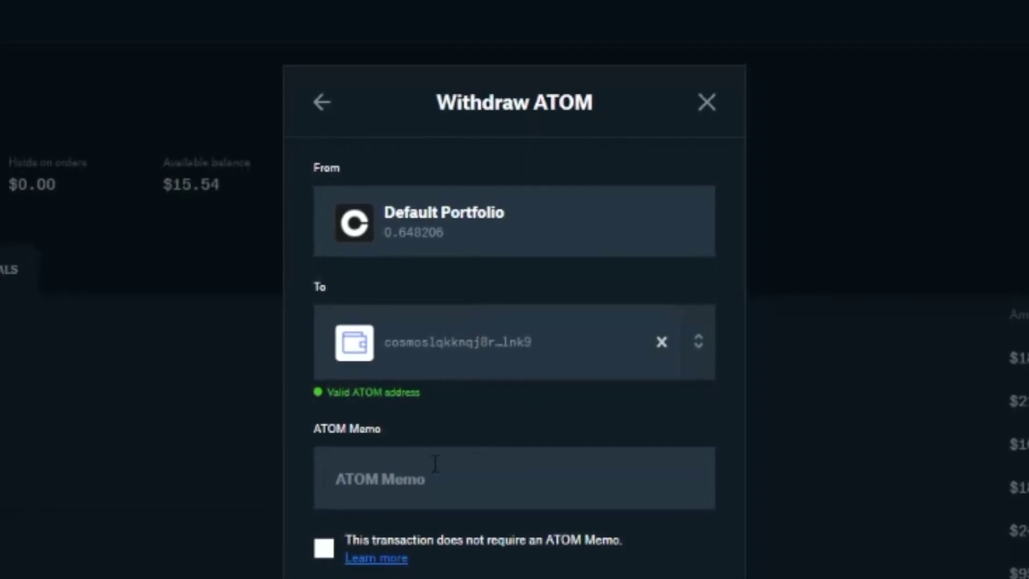
left_click(326, 543)
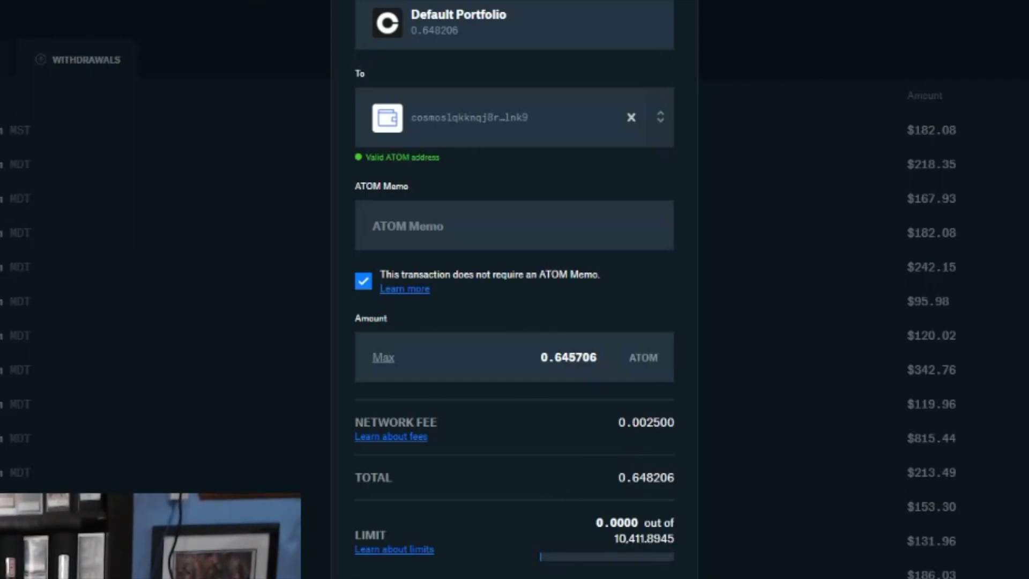
key("Return")
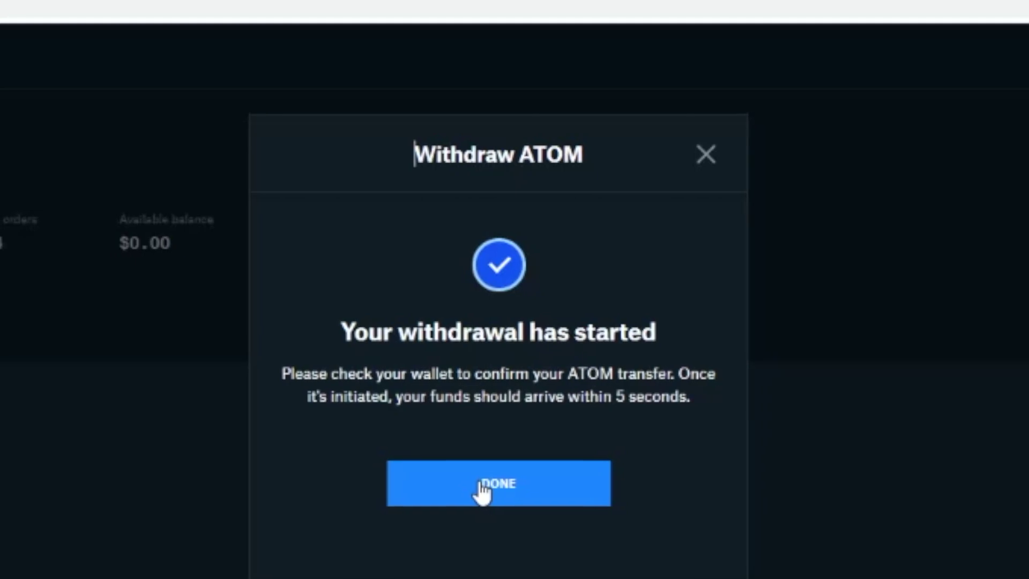
Step: Close the Withdrawal started notice and check the Cosmos wallet for the incoming ATOM
left_click(498, 488)
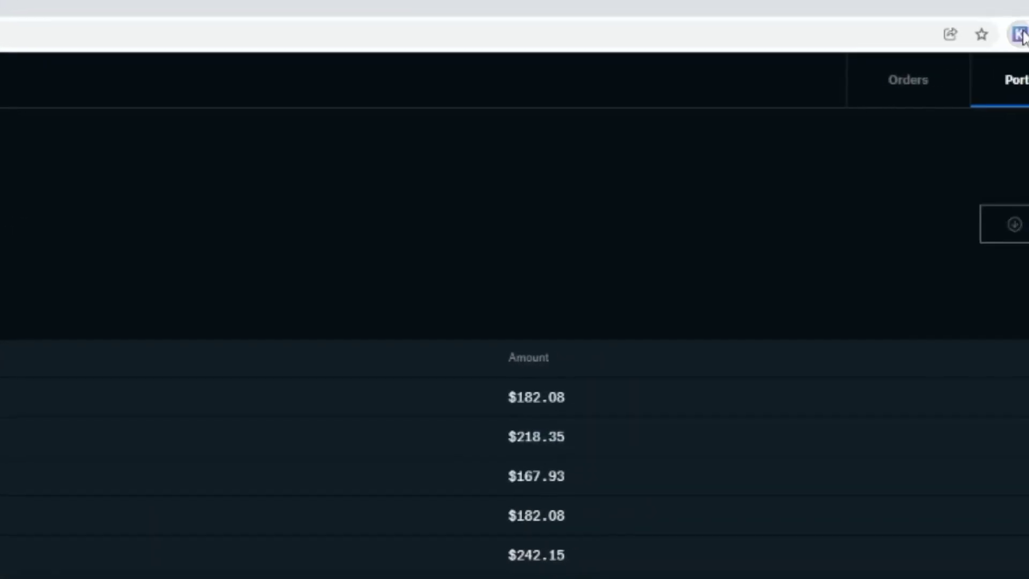
left_click(1017, 32)
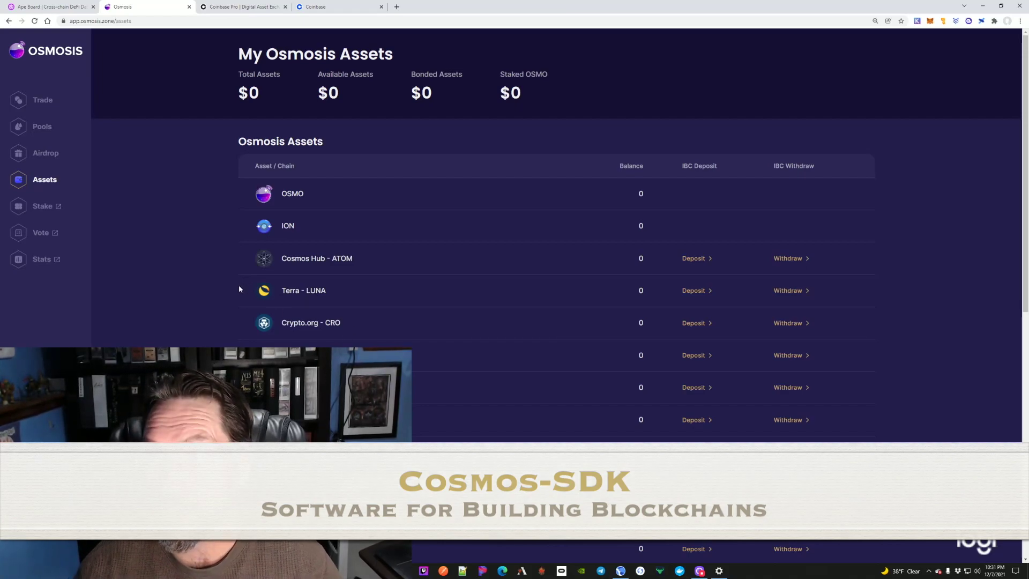
Step: Scroll through the Osmosis asset list to confirm ATOM, LUNA and others are still zero
scroll(237, 292, "down", 3)
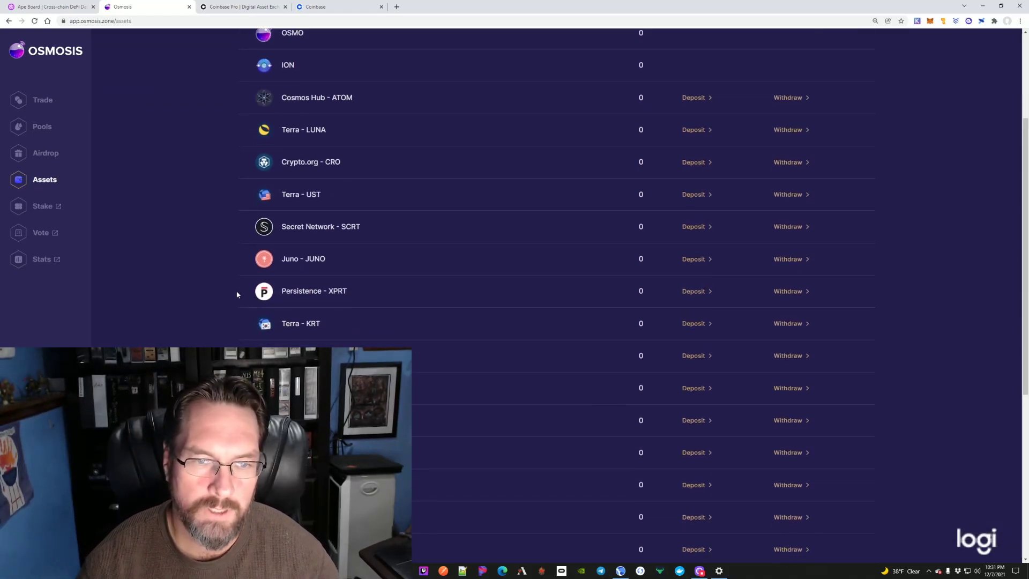
scroll(236, 294, "up", 3)
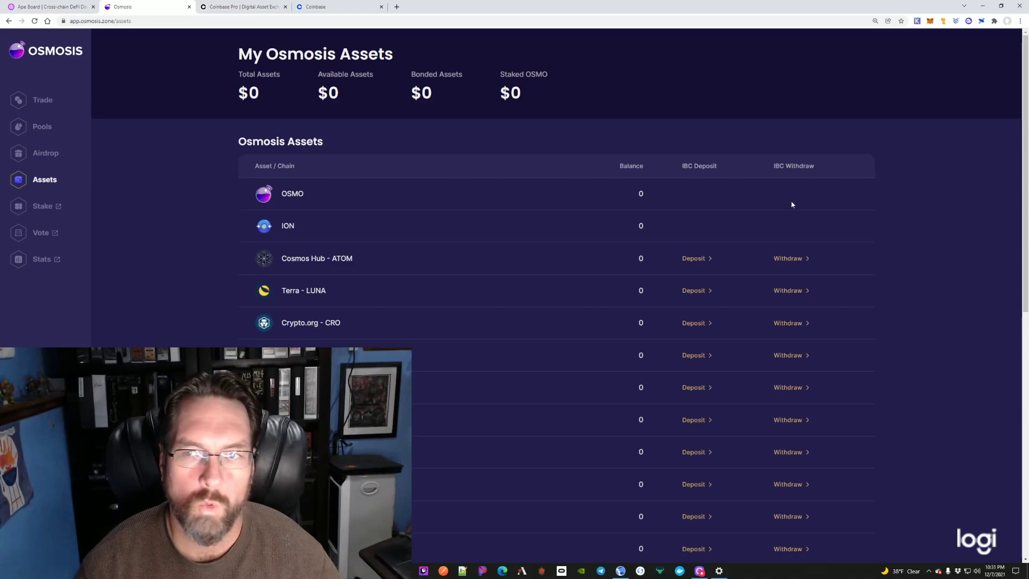
Step: Deposit 0.651822 ATOM from the Cosmos wallet into Osmosis over IBC, approved in Keplr
left_click(917, 21)
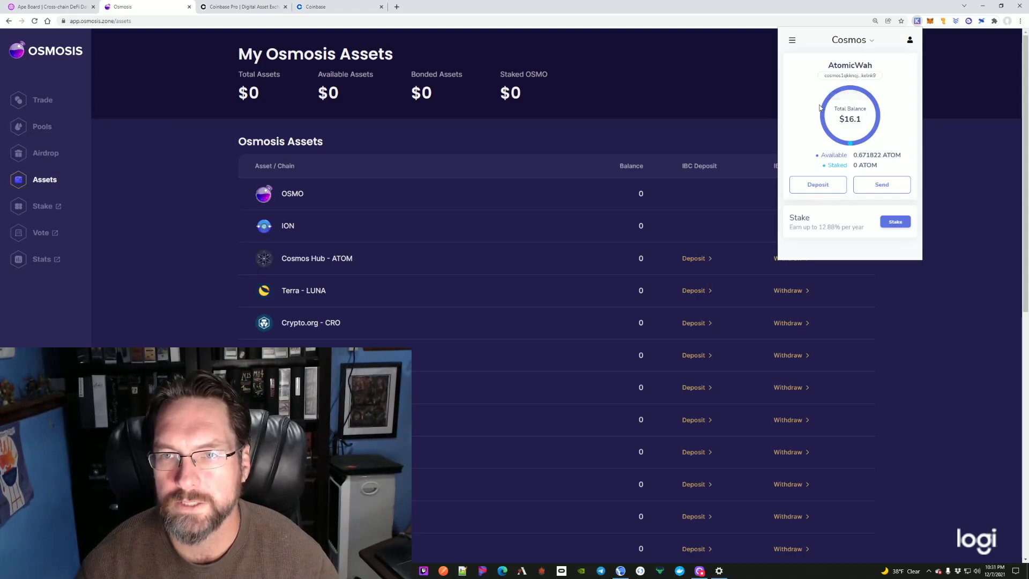
left_click(683, 90)
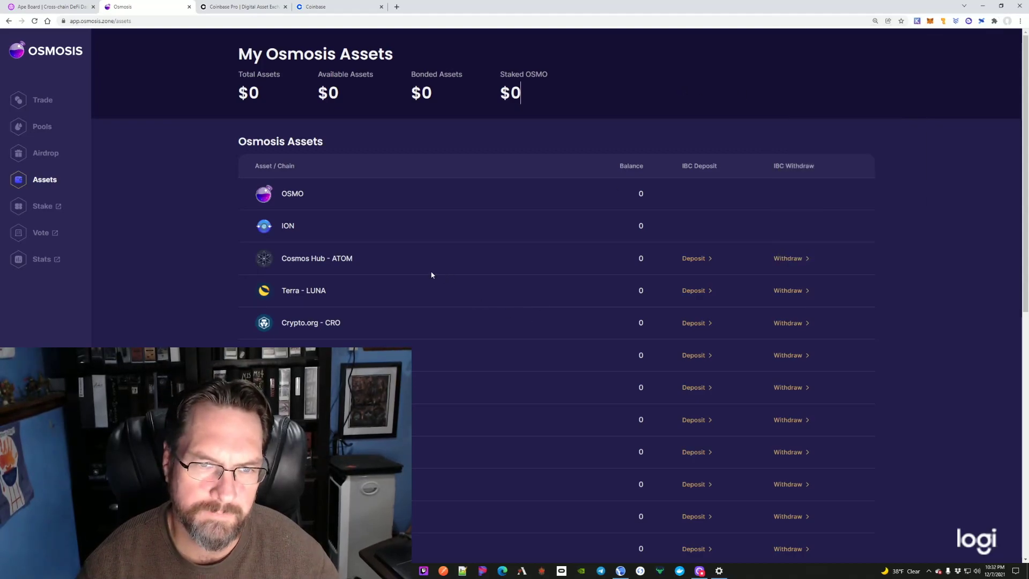
left_click(698, 259)
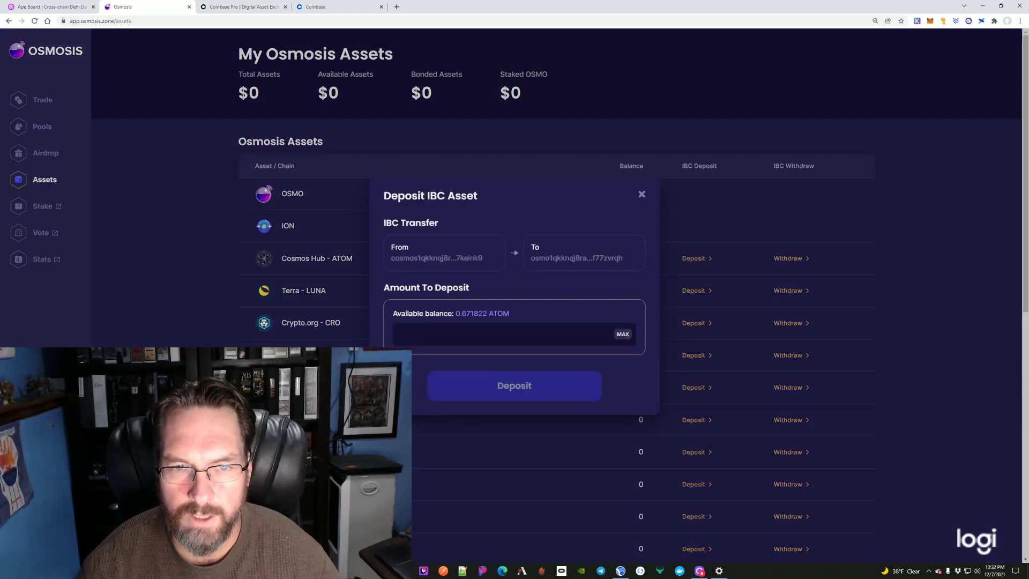
type("0.651822")
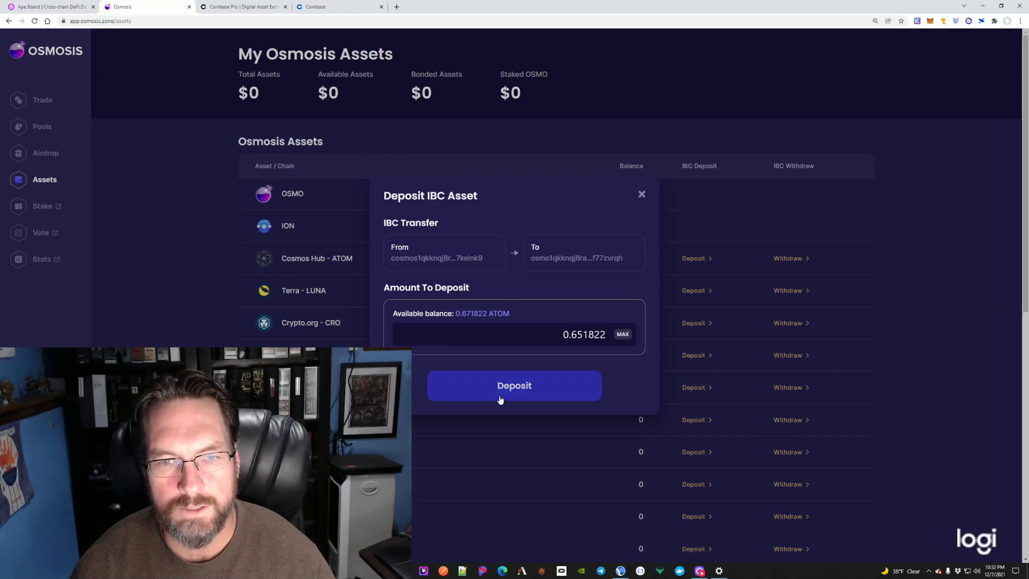
left_click(502, 393)
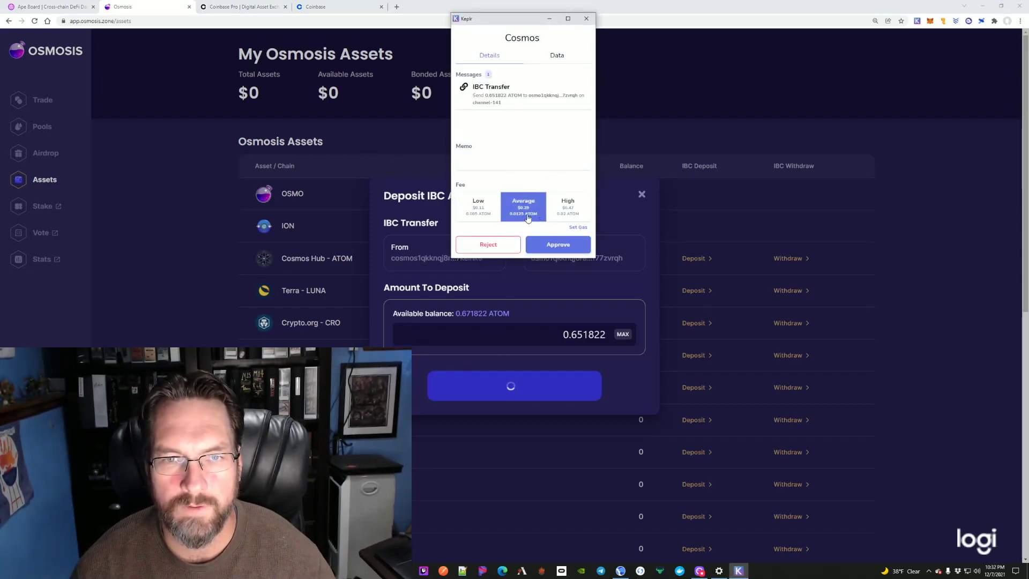
left_click(553, 245)
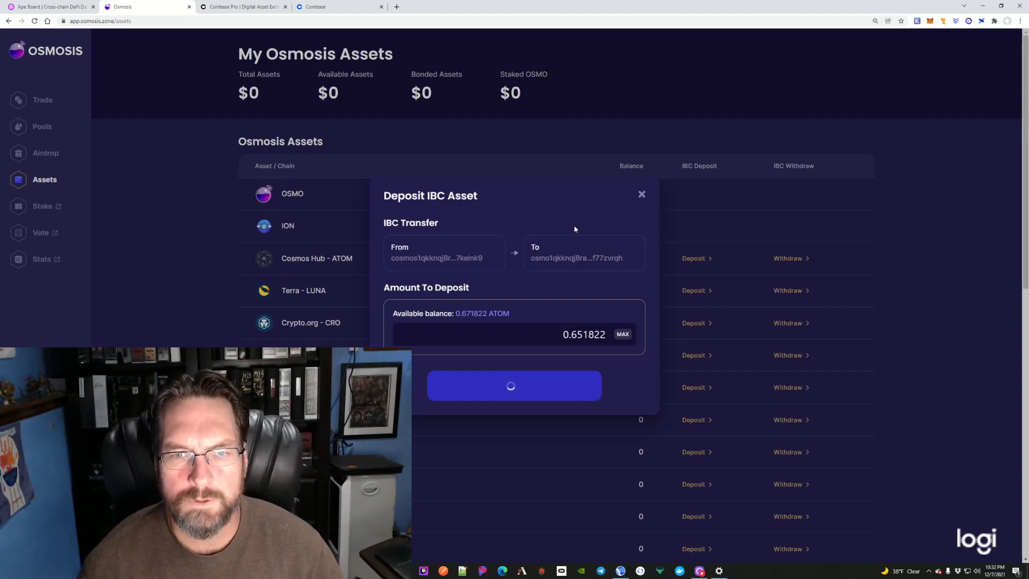
scroll(800, 154, "down", 3)
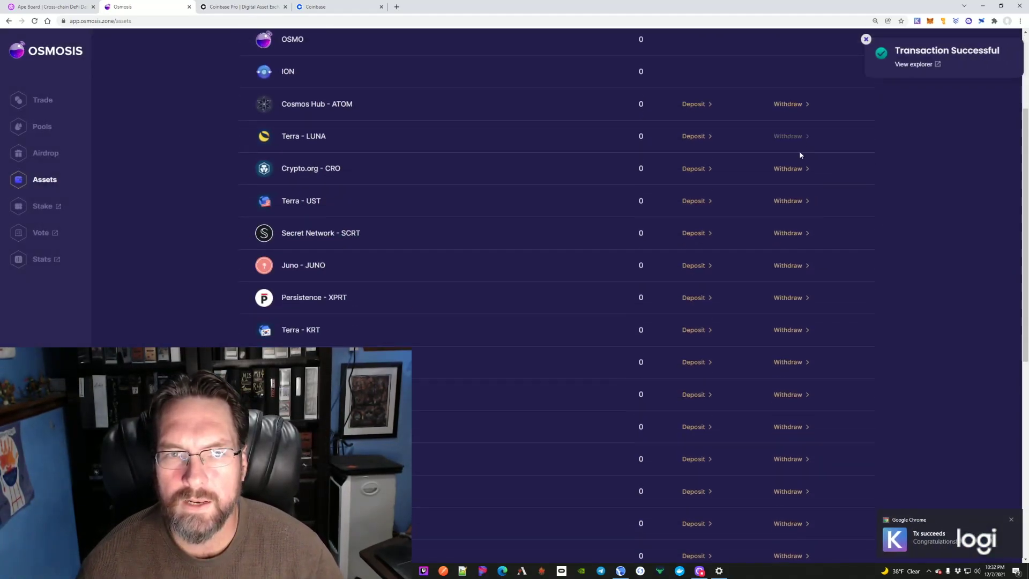
scroll(793, 159, "down", 8)
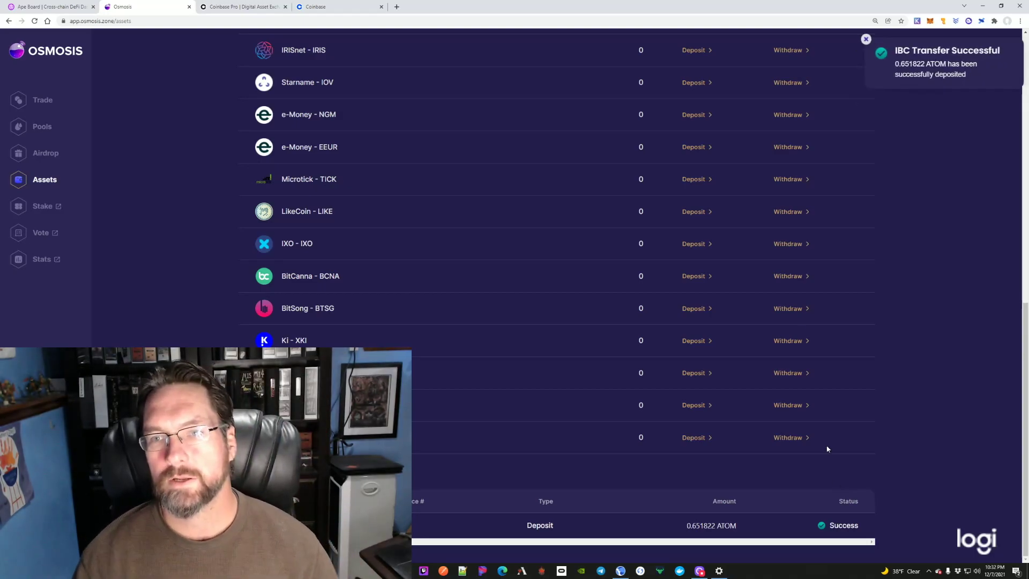
scroll(730, 312, "up", 10)
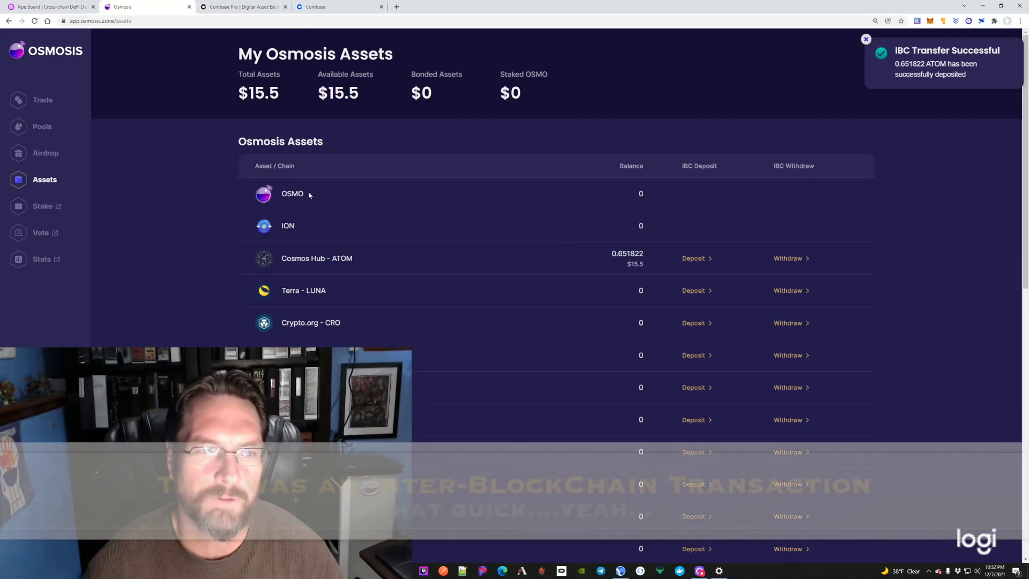
Step: Swap the whole 0.651822 ATOM balance for about 0.227762 LUNA, approved in Keplr
left_click(43, 101)
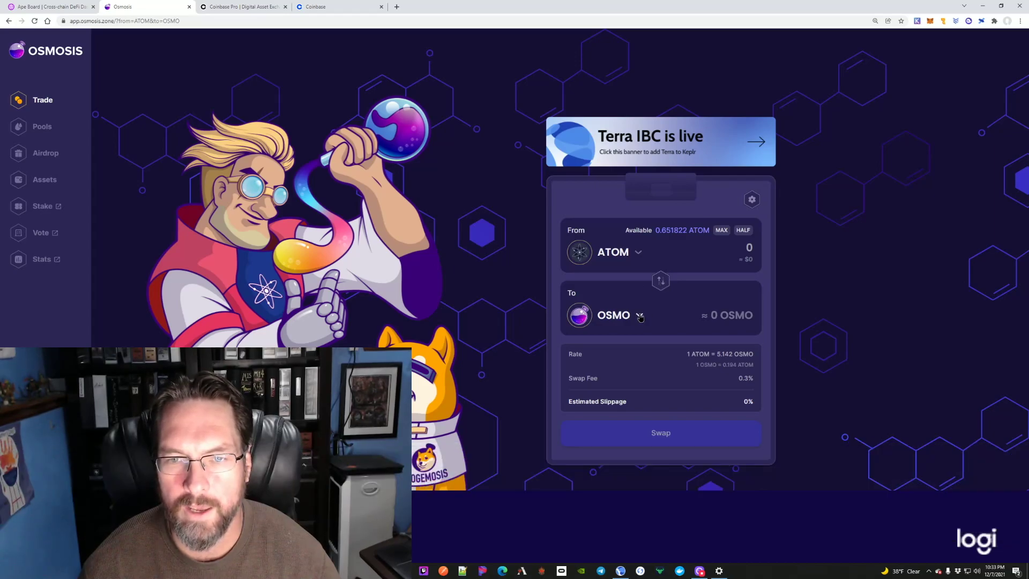
left_click(639, 316)
scroll(627, 385, "down", 5)
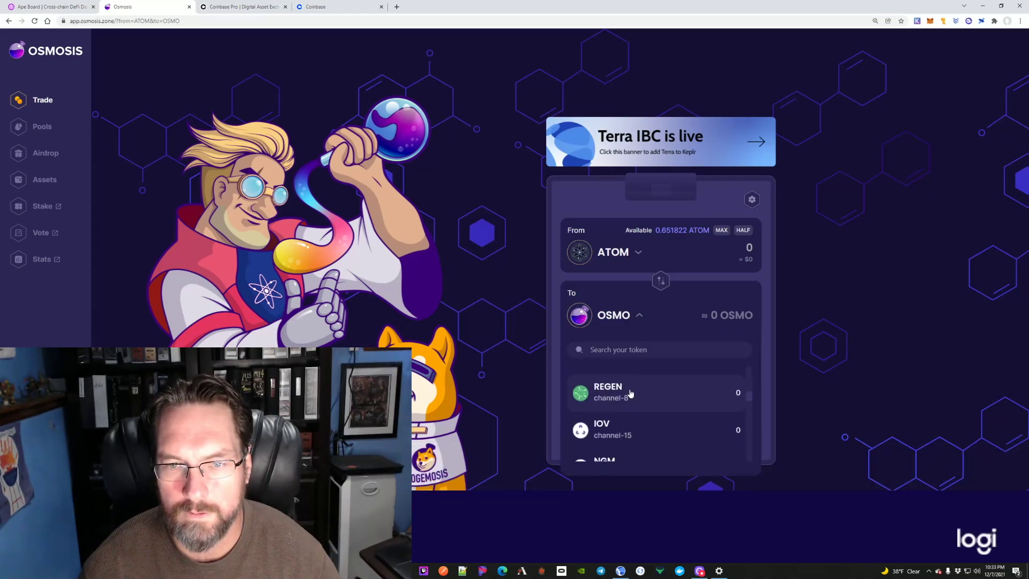
scroll(627, 397, "down", 5)
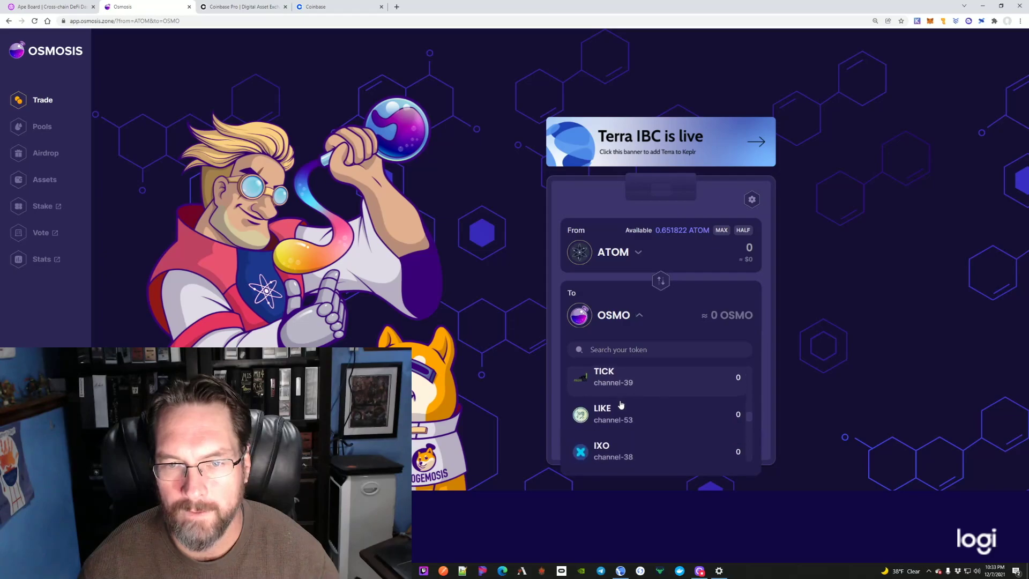
scroll(620, 404, "down", 5)
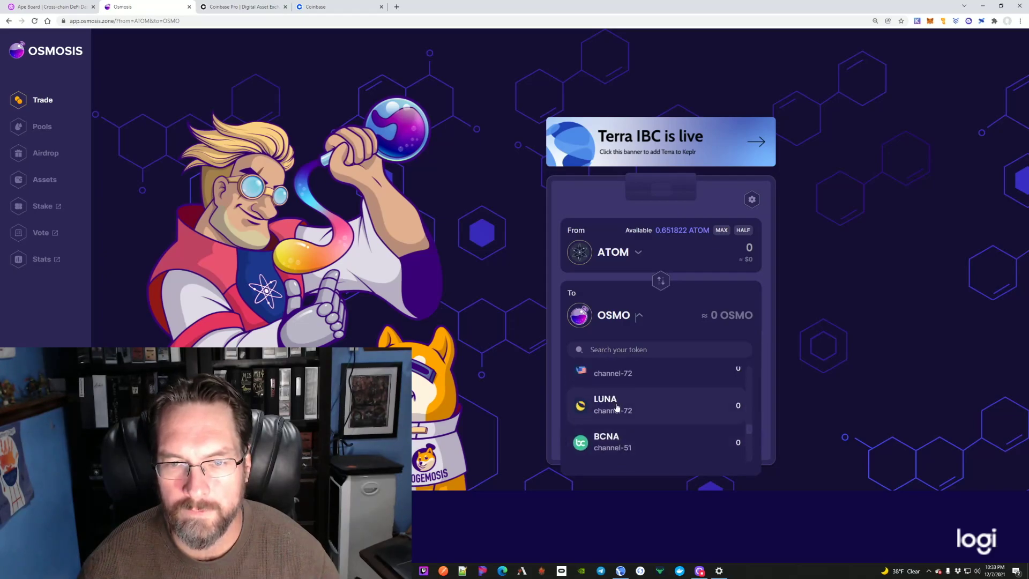
left_click(617, 408)
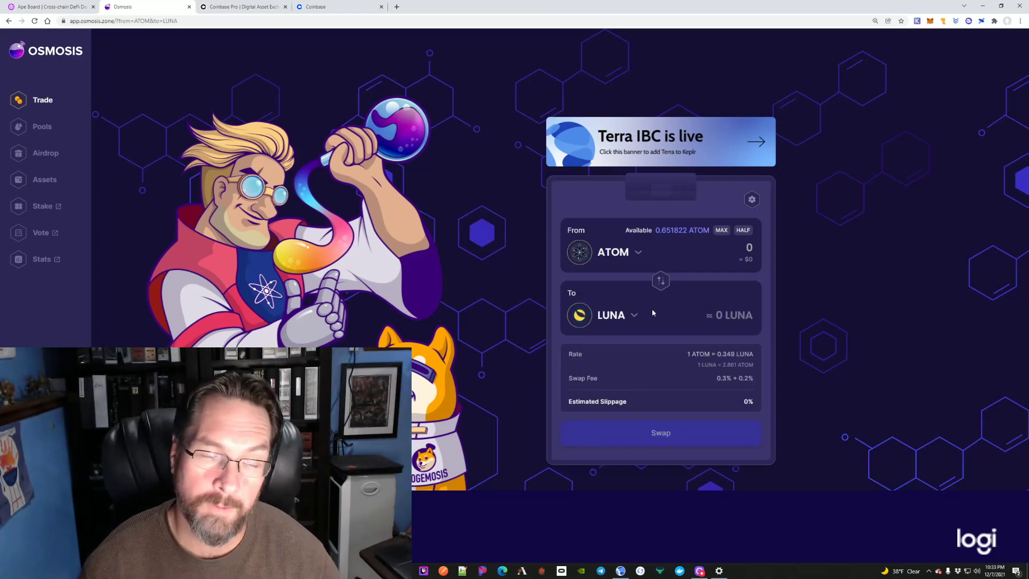
left_click(721, 230)
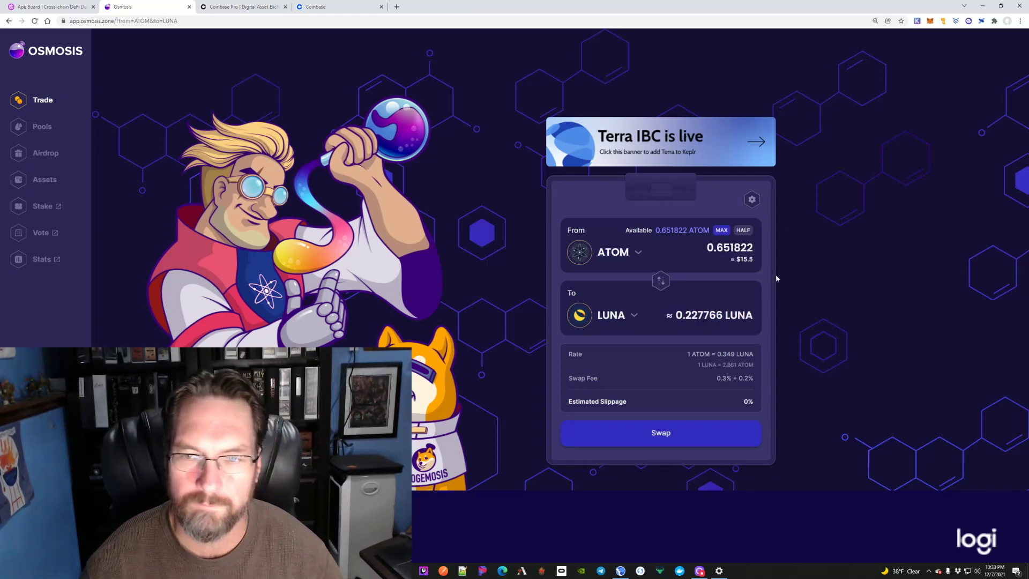
left_click(642, 442)
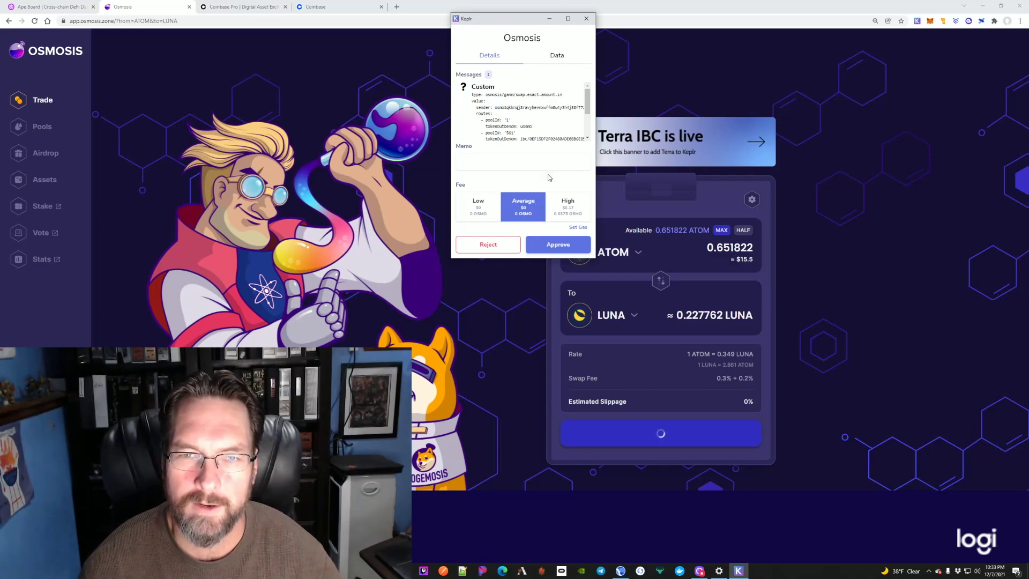
left_click(553, 242)
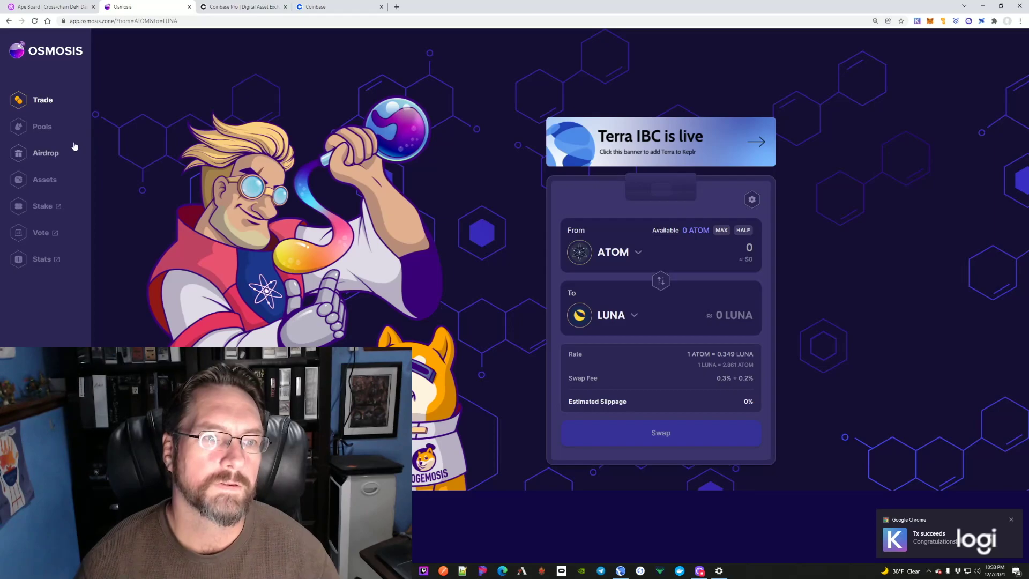
Step: Withdraw the full 0.226625 LUNA from Osmosis to Terra over IBC, approved in Keplr
left_click(41, 180)
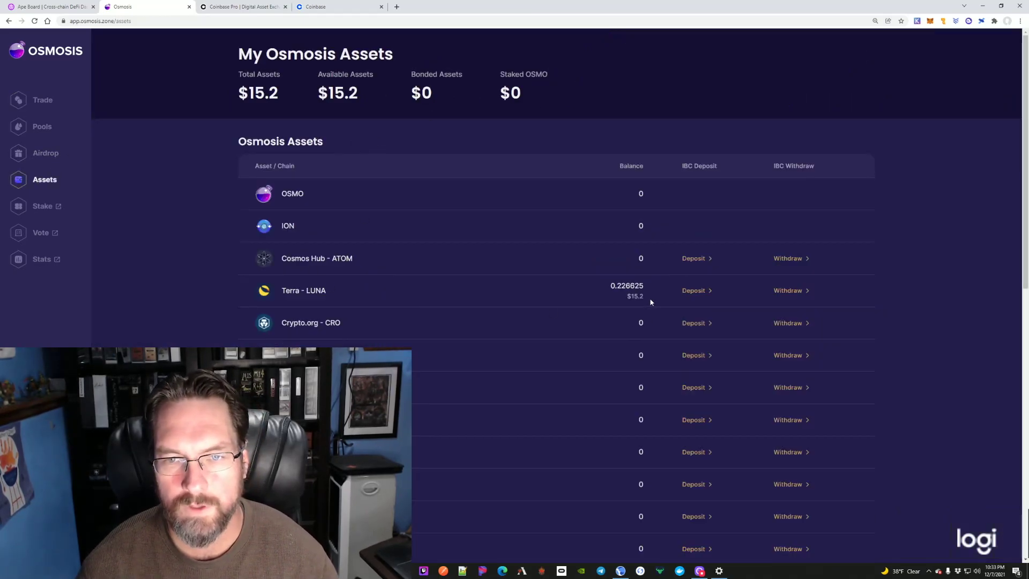
left_click(787, 291)
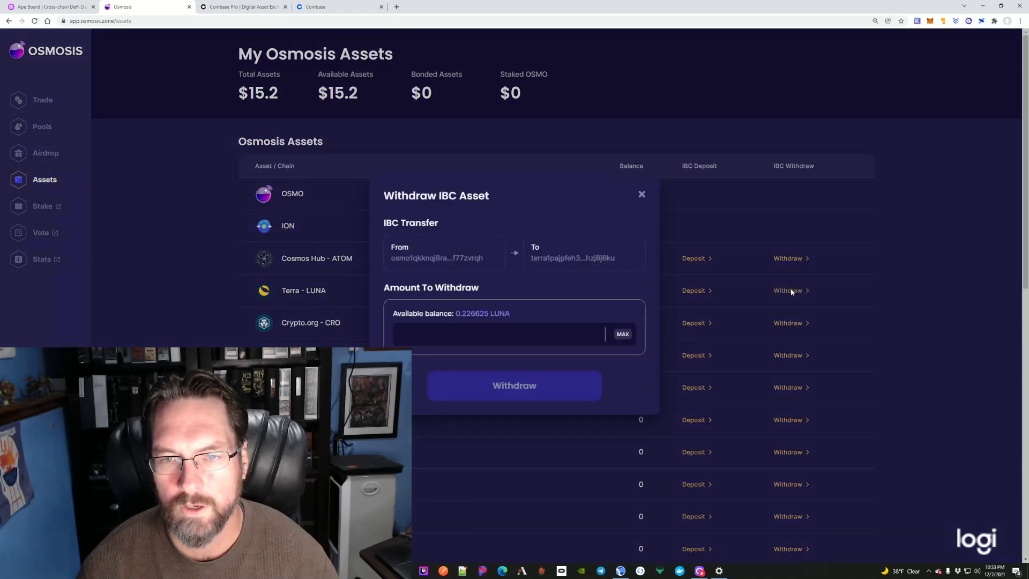
left_click(621, 334)
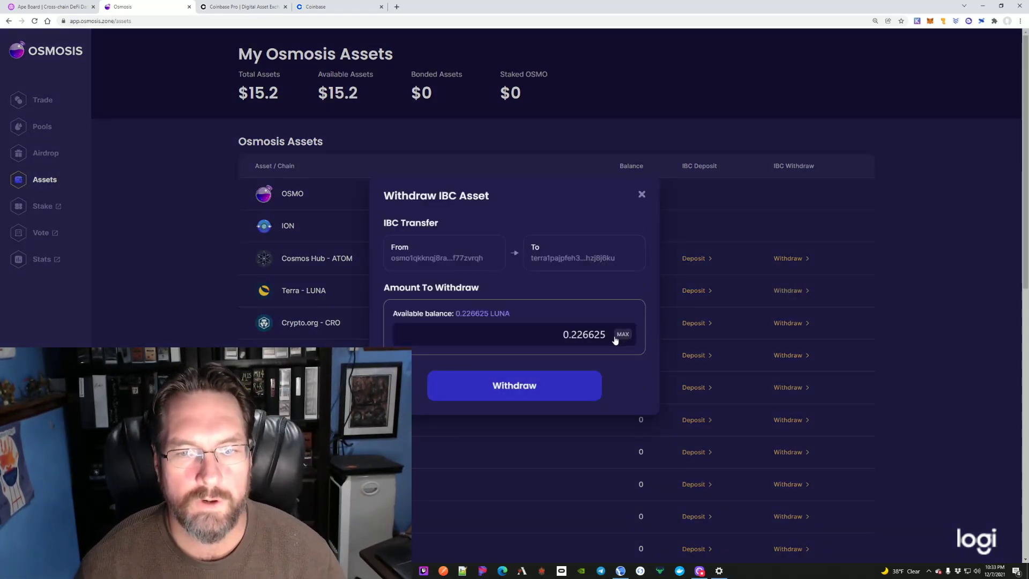
left_click(547, 380)
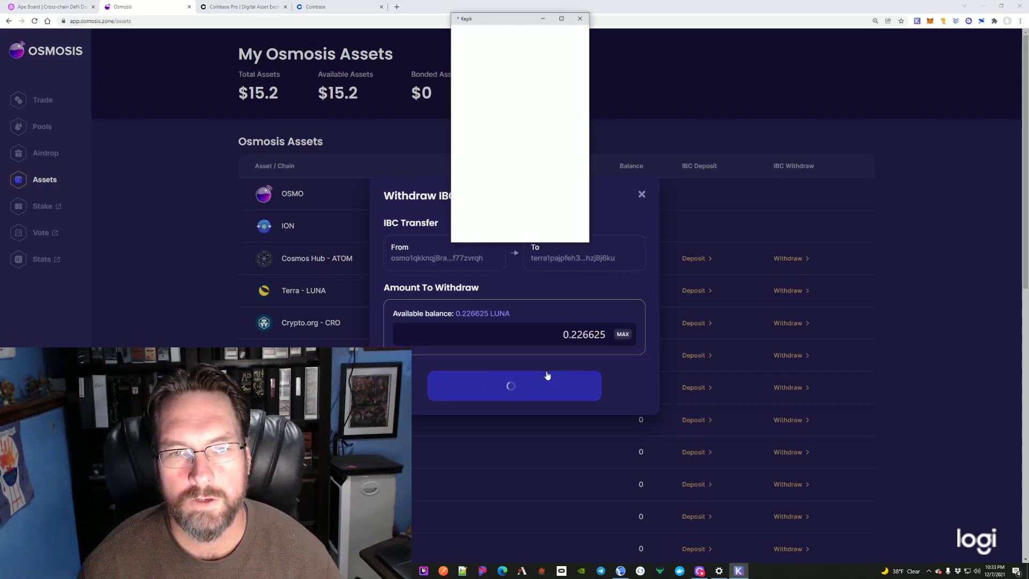
left_click(550, 246)
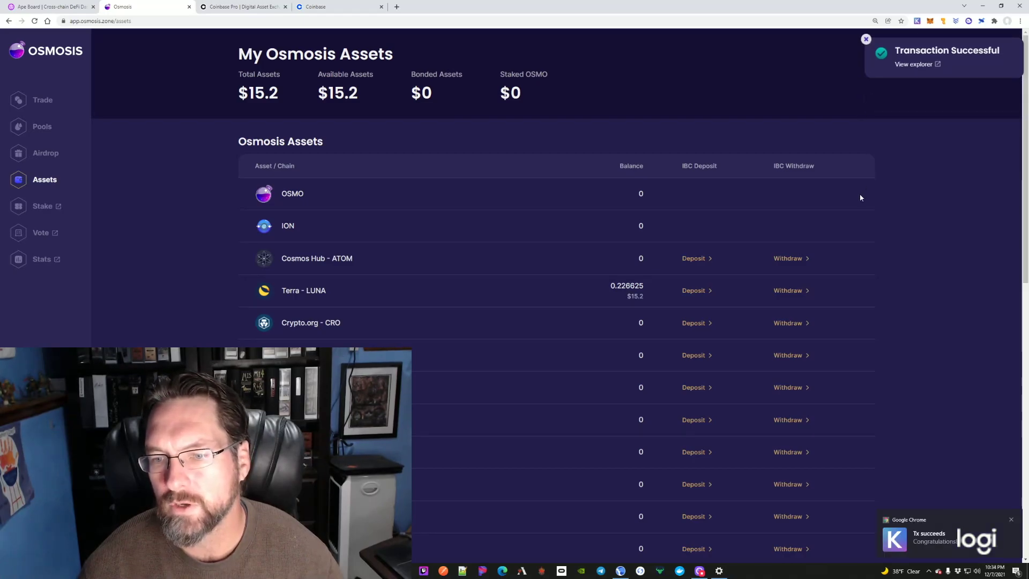
scroll(857, 197, "down", 15)
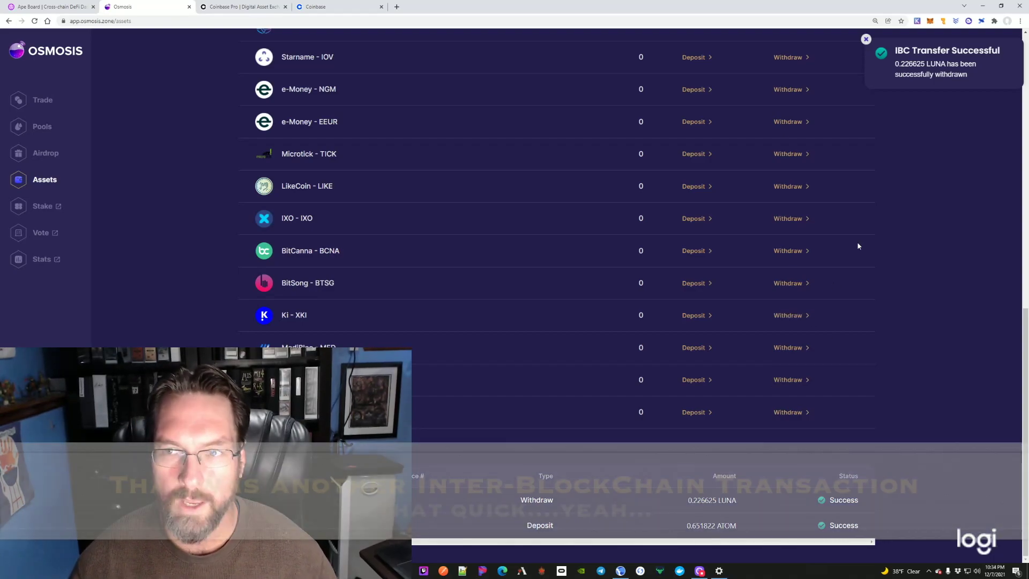
Step: Switch the Keplr wallet to the Terra network, showing 0.226625 LUNA available
left_click(917, 22)
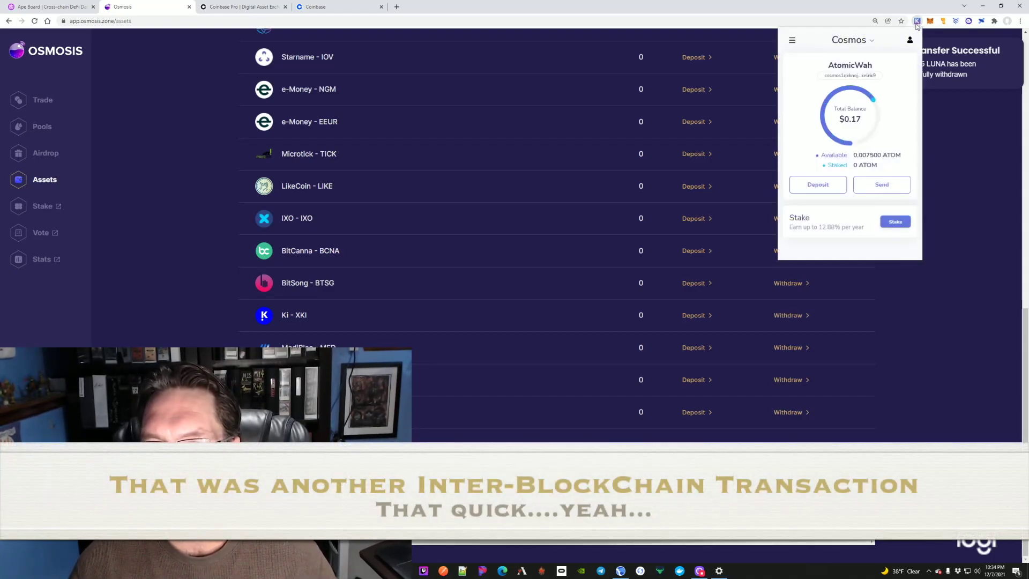
left_click(855, 41)
scroll(852, 92, "down", 6)
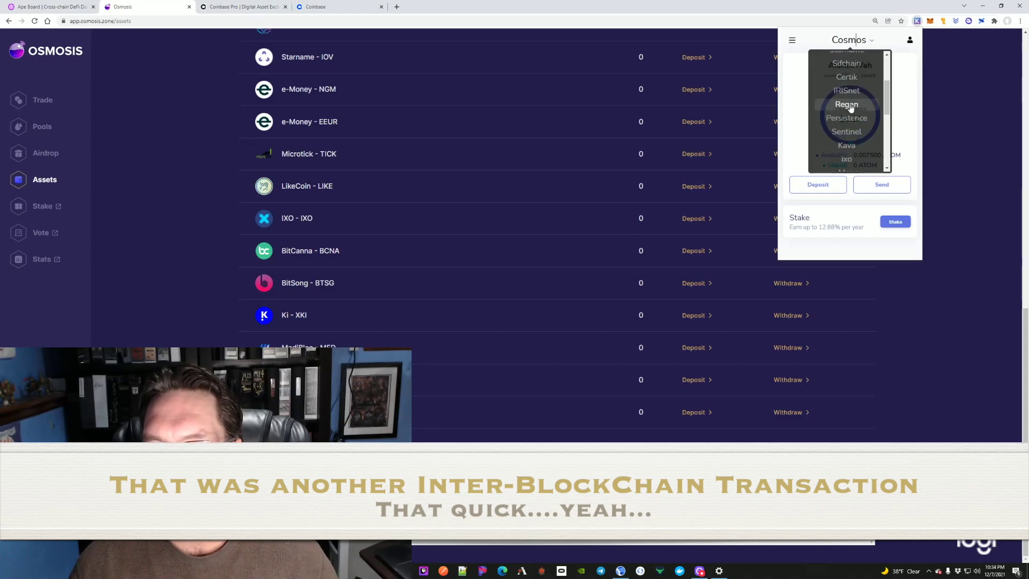
scroll(851, 103, "up", 1)
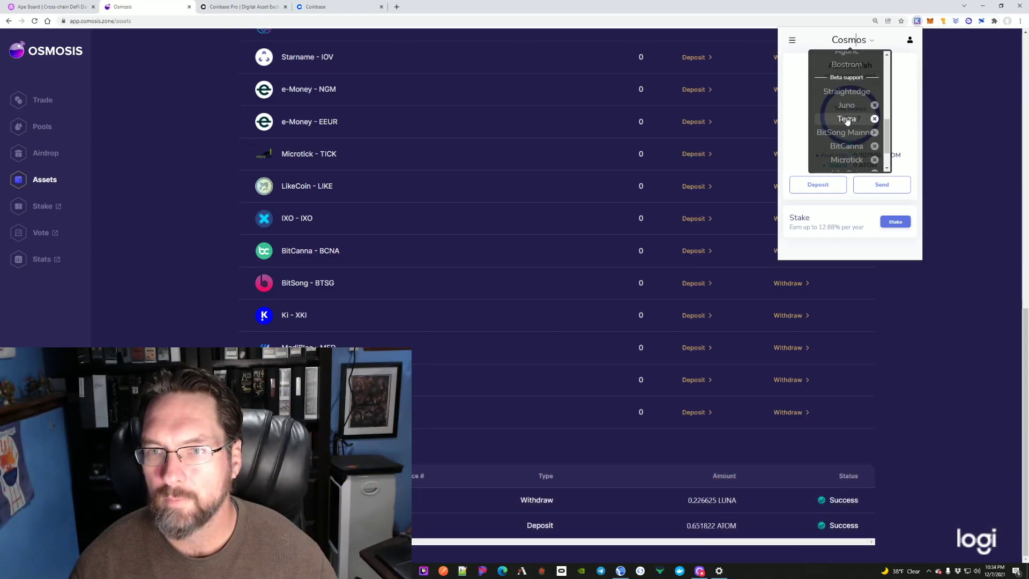
left_click(851, 104)
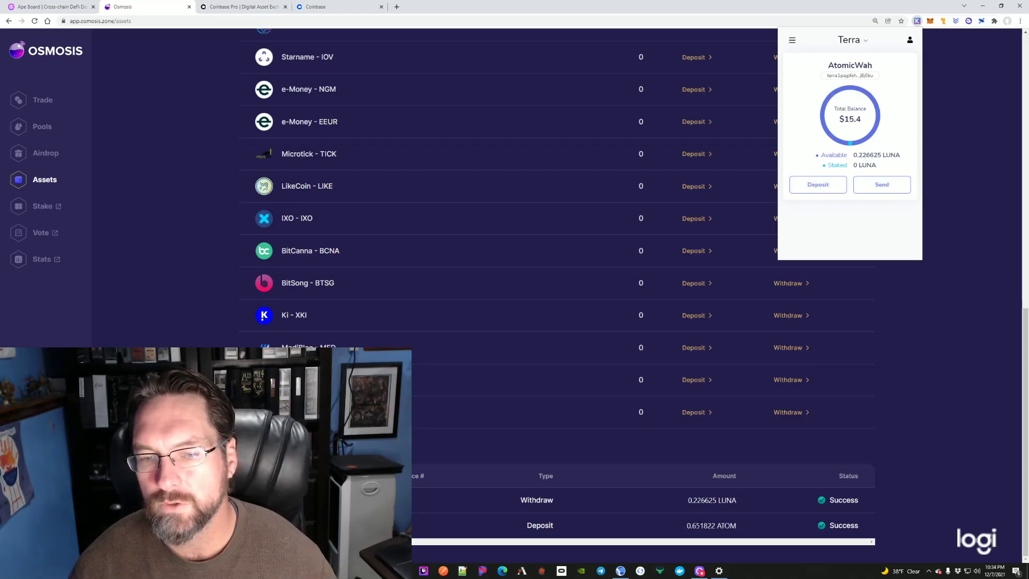
Step: Copy the Terra Station wallet address and start a LUNA send in Keplr
left_click(620, 571)
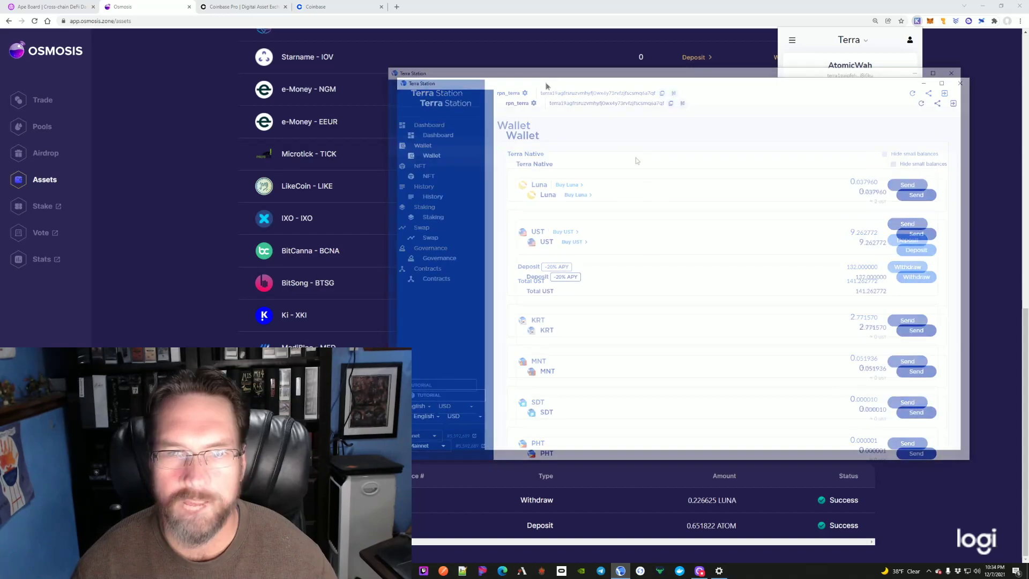
left_click(671, 107)
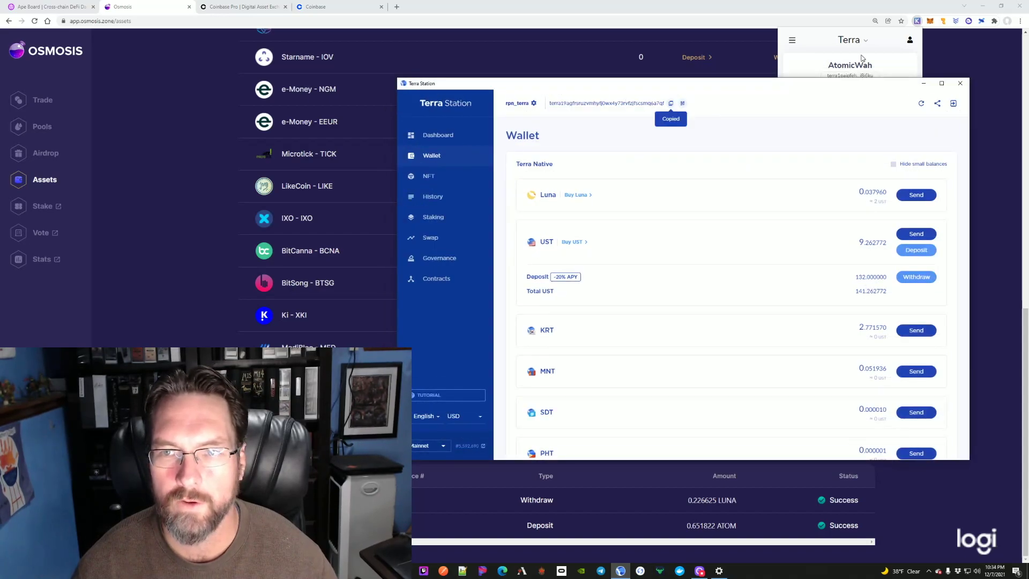
left_click(831, 41)
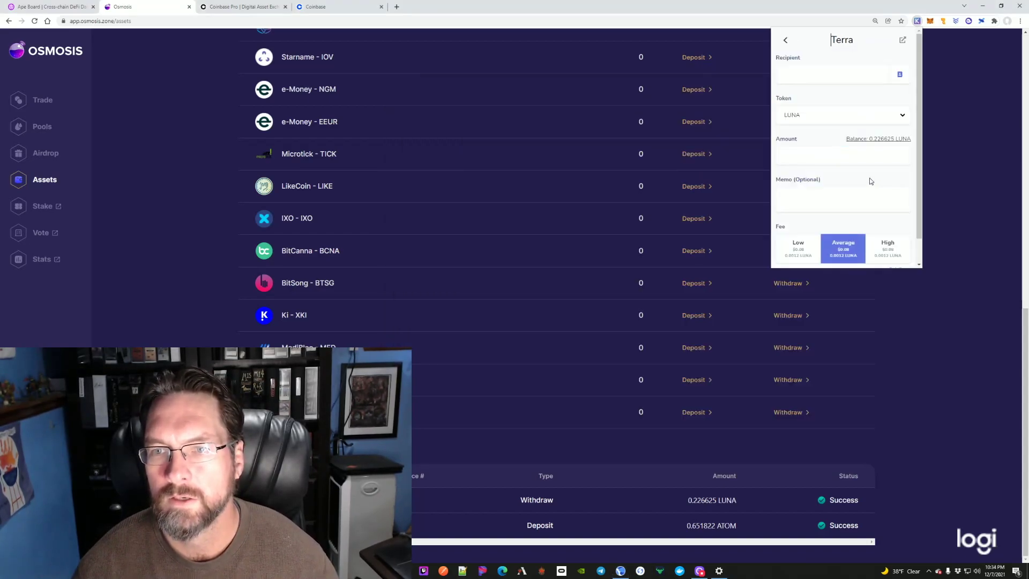
Step: Send 0.0225 LUNA to the pasted Terra Station address, leaving 0.202925 LUNA available
left_click(814, 76)
key("ctrl+v")
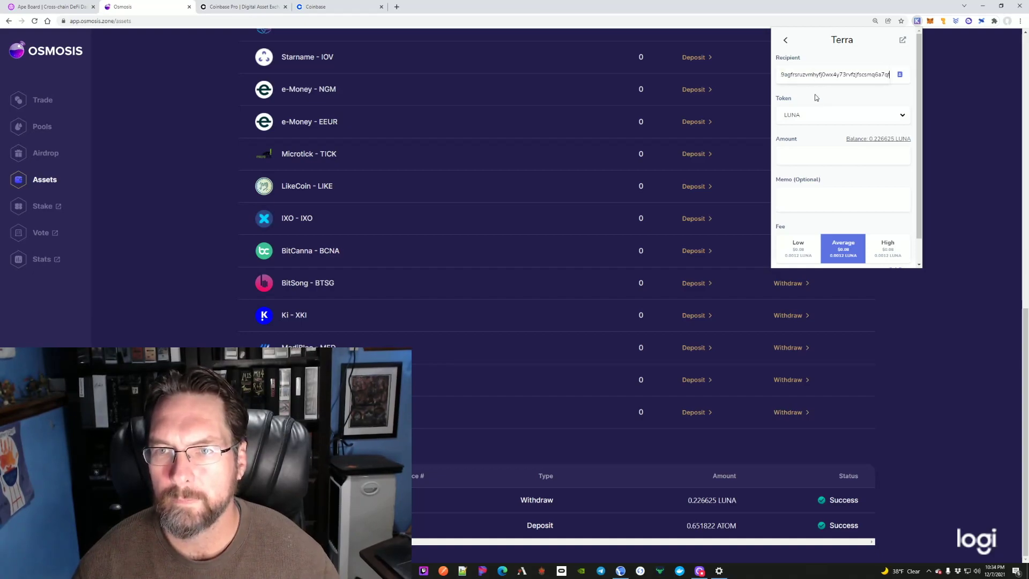
left_click(841, 155)
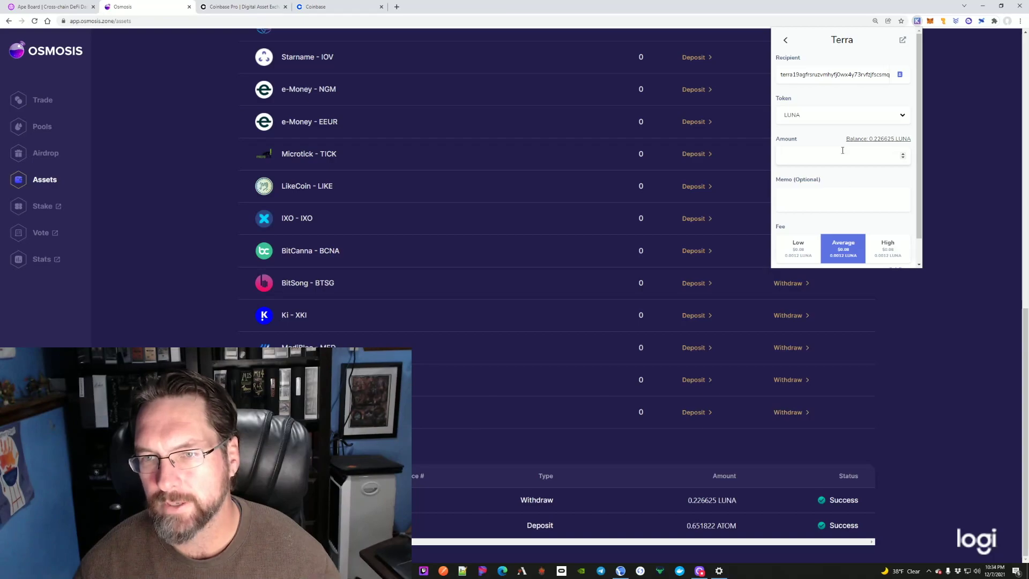
type("0.022")
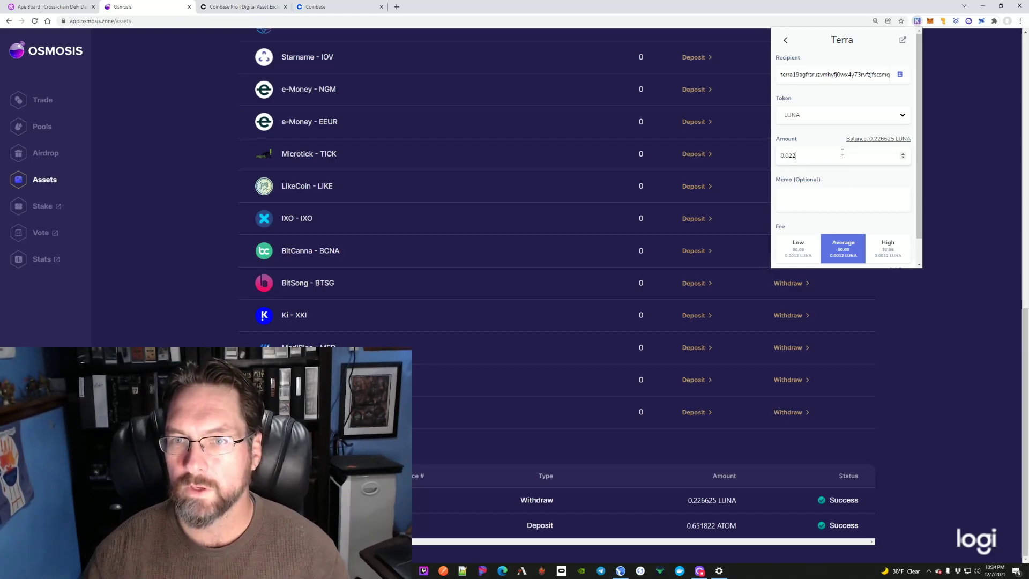
type("66")
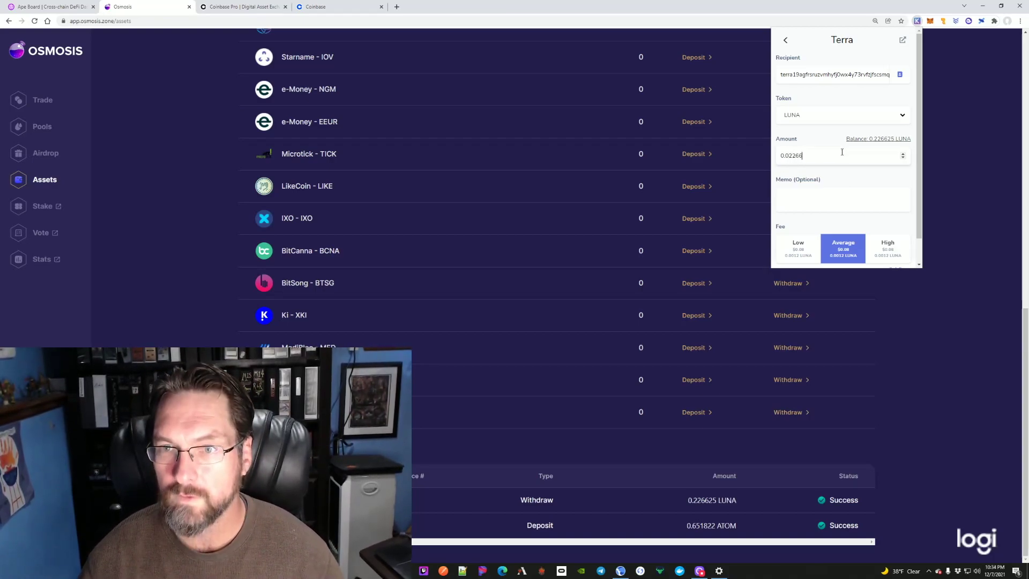
scroll(838, 237, "down", 1)
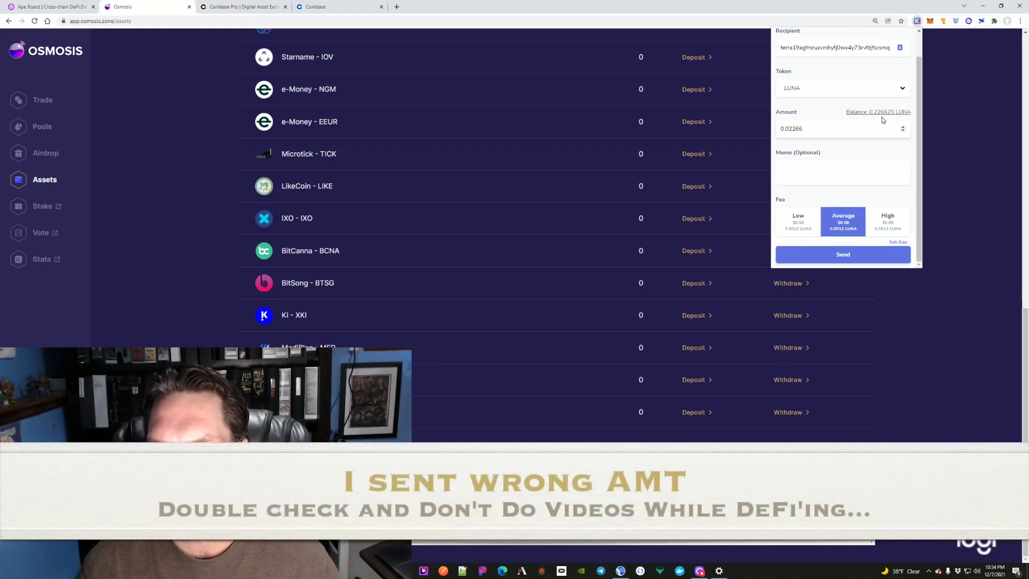
key("BackSpace")
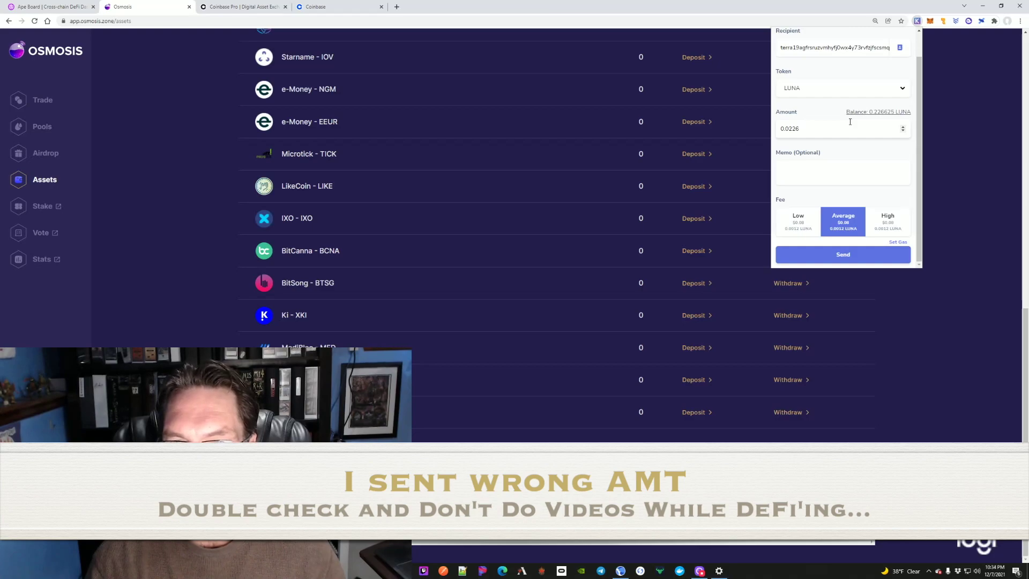
key("BackSpace")
type("5")
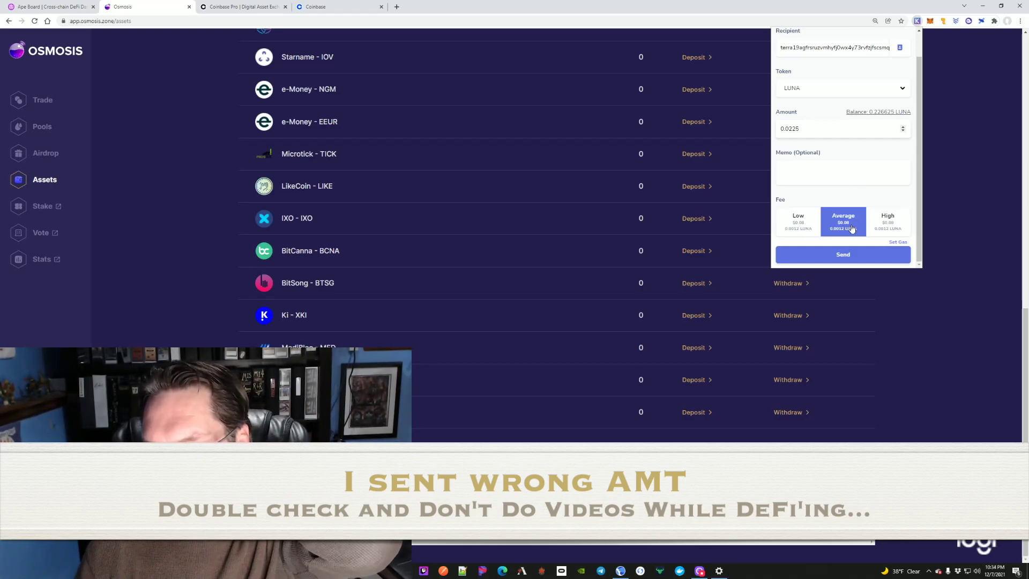
left_click(849, 253)
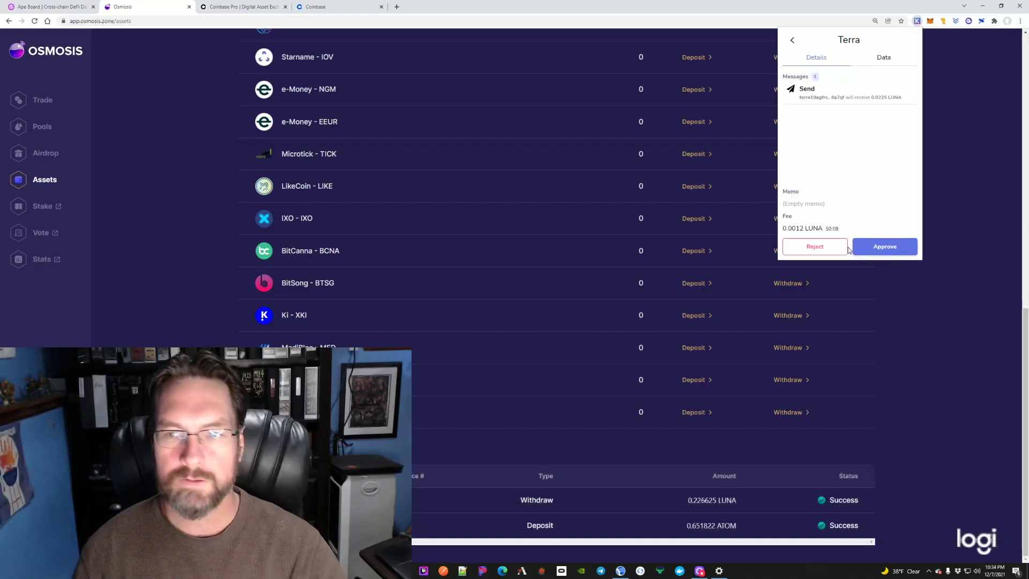
left_click(873, 247)
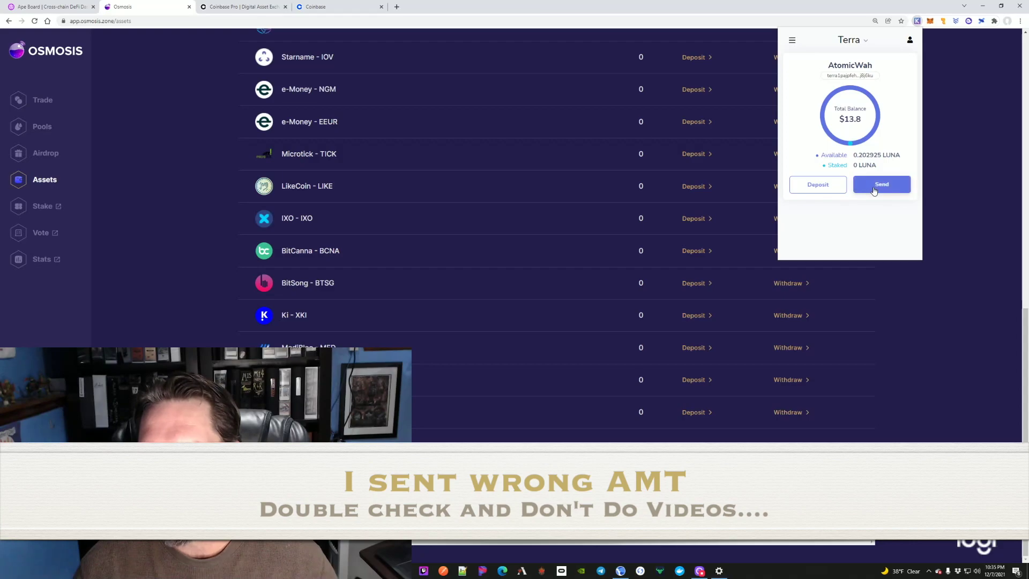
left_click(875, 189)
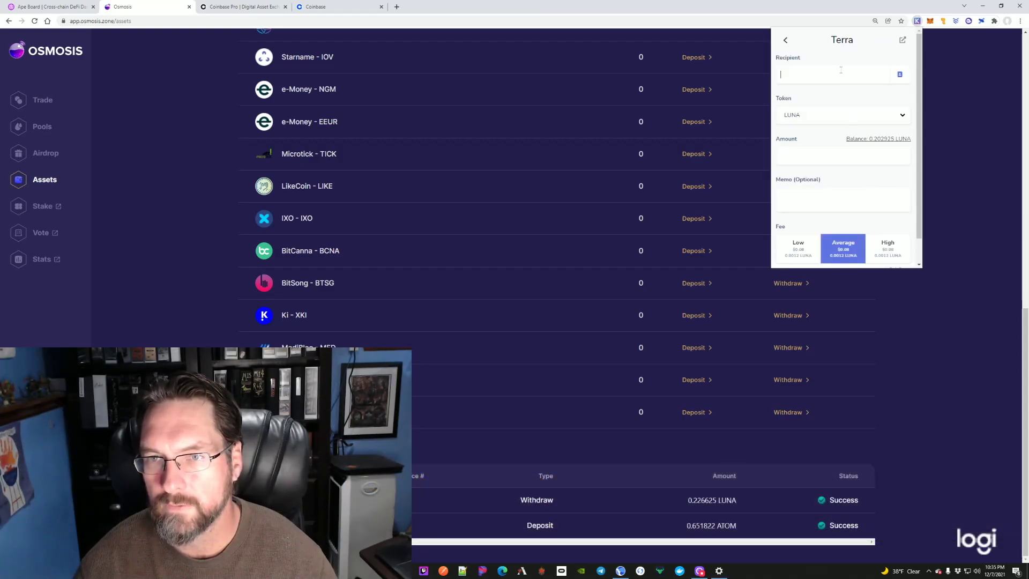
Step: Send the remaining 0.201725 LUNA to the Terra Station address and approve it
key("ctrl+v")
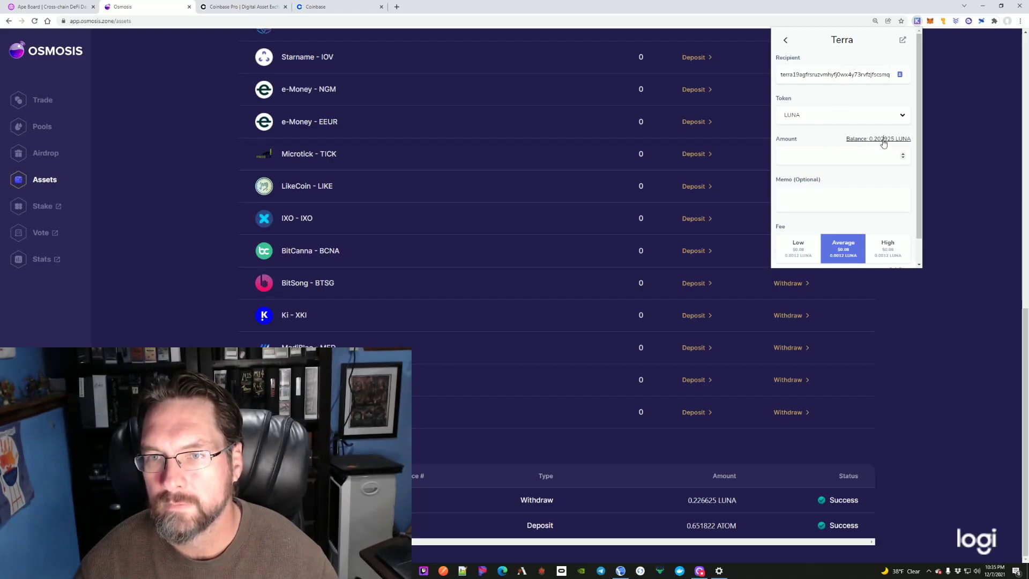
left_click(883, 140)
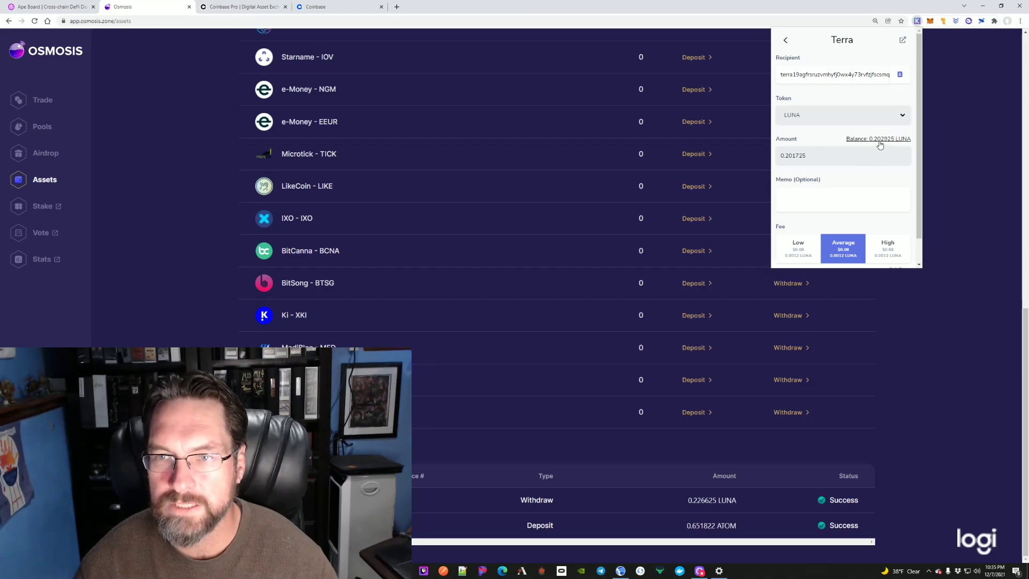
scroll(854, 201, "down", 1)
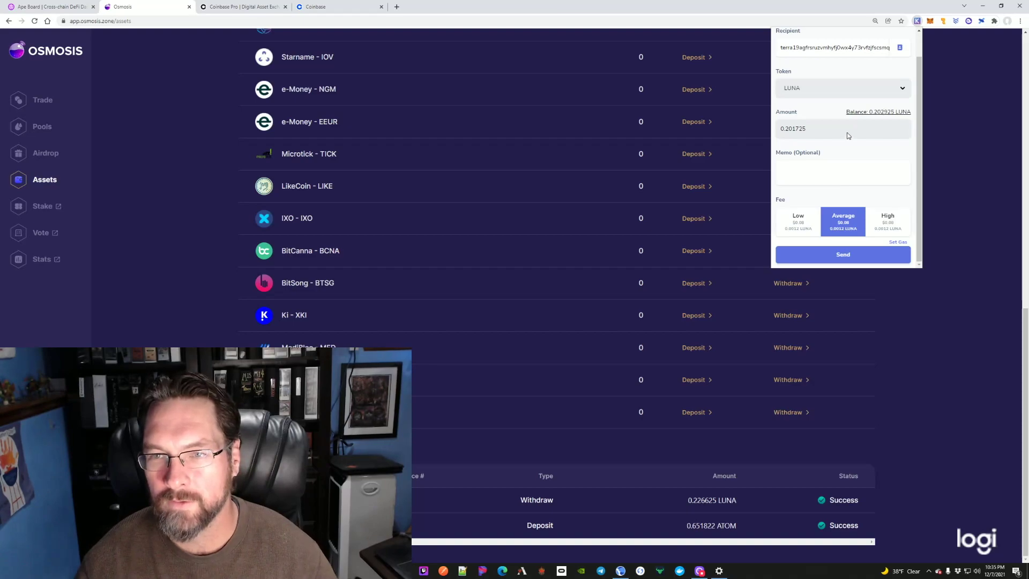
left_click(839, 256)
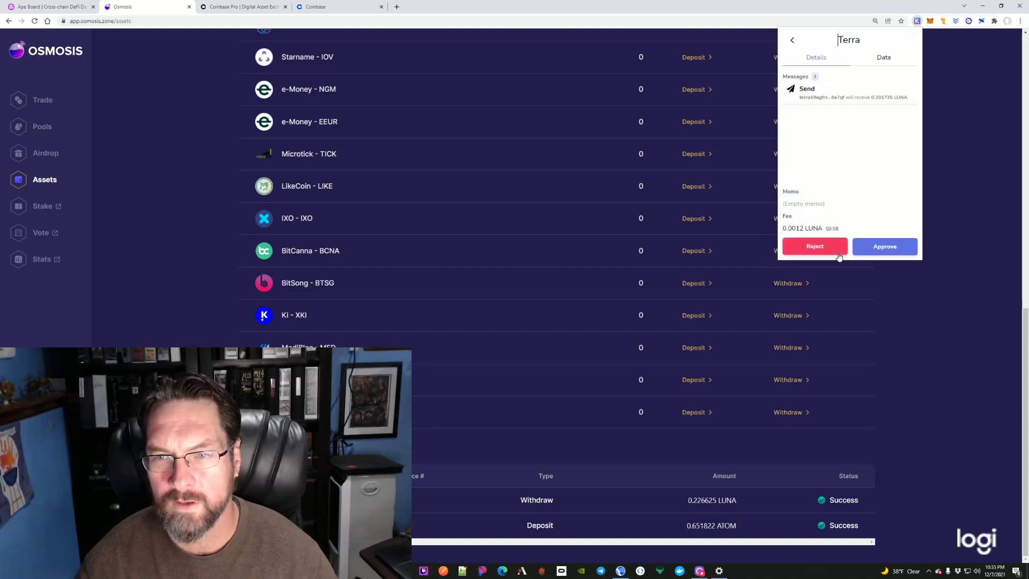
left_click(894, 244)
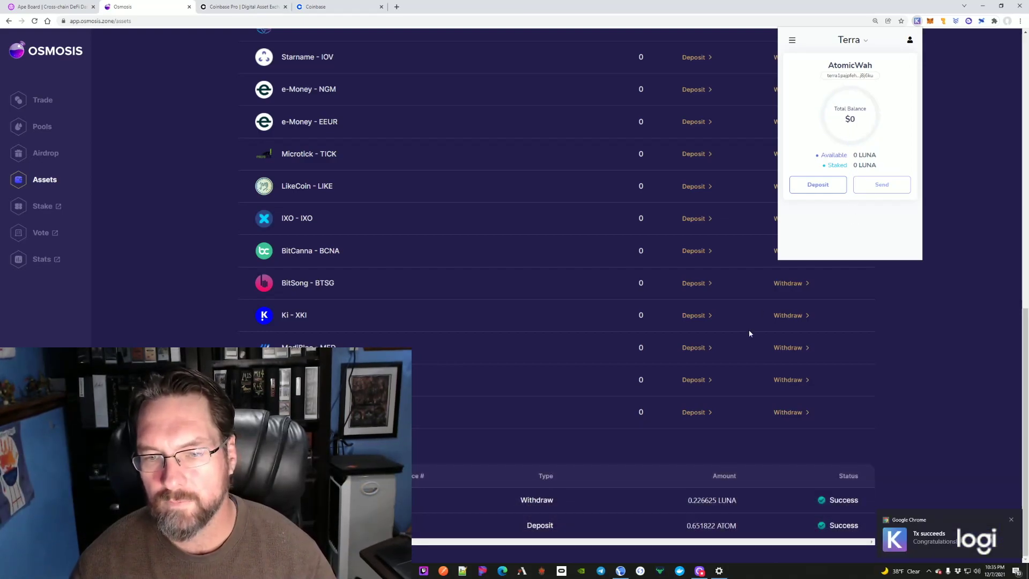
Step: Verify the arrived 0.262185 LUNA in Terra Station's wallet, then go to the Swap page
left_click(623, 572)
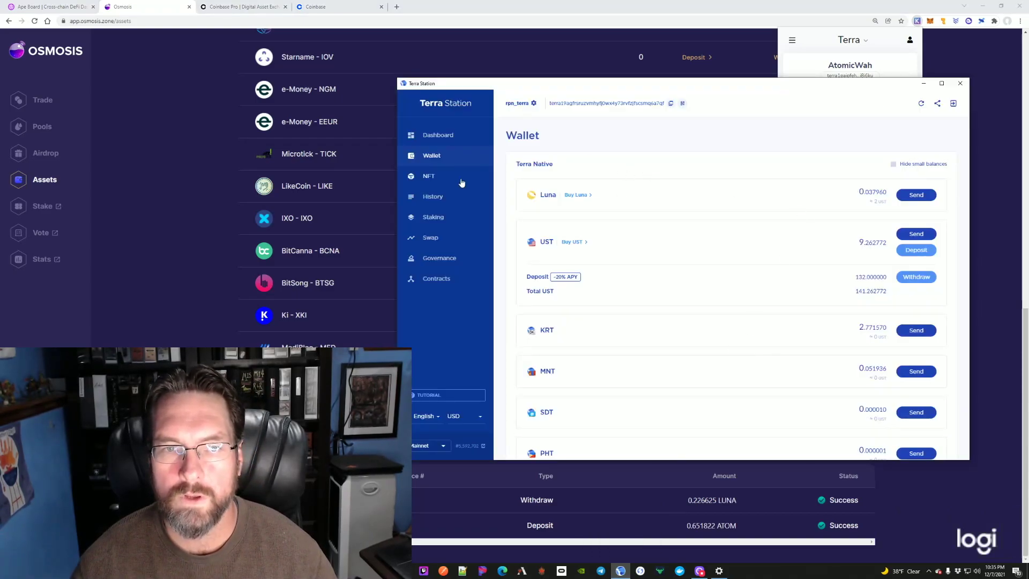
left_click(439, 136)
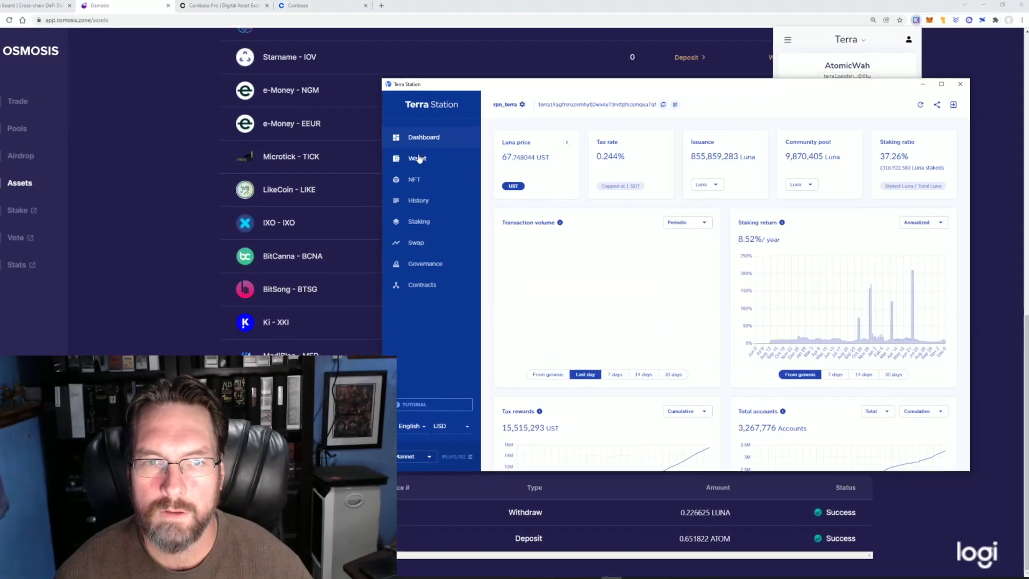
left_click(423, 157)
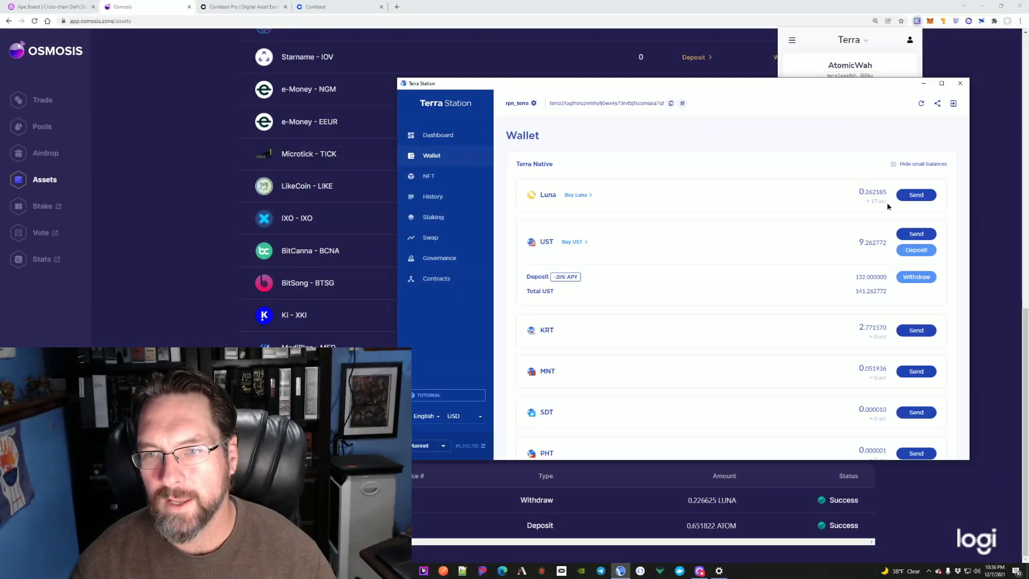
left_click_drag(887, 206, 856, 192)
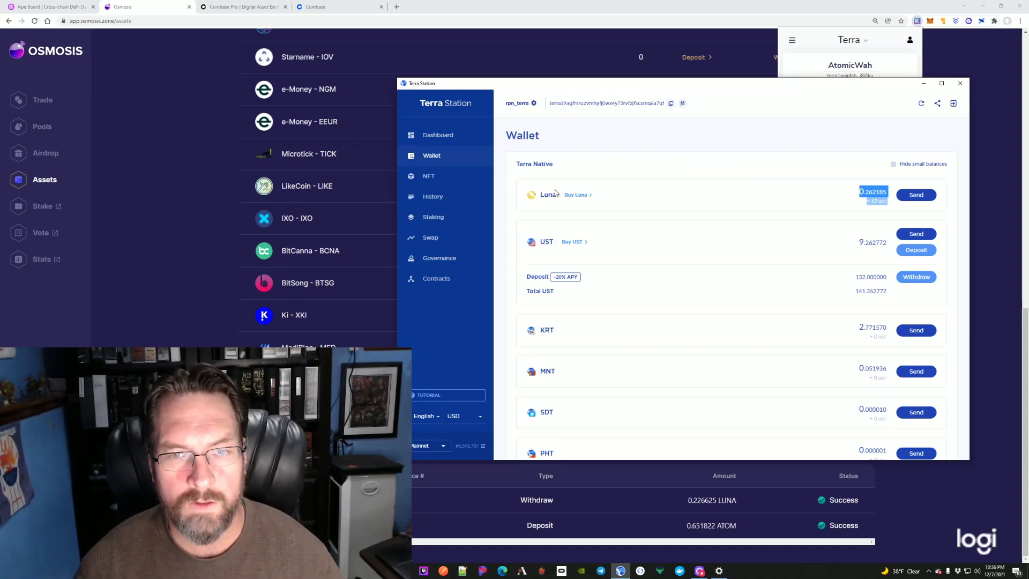
left_click(445, 235)
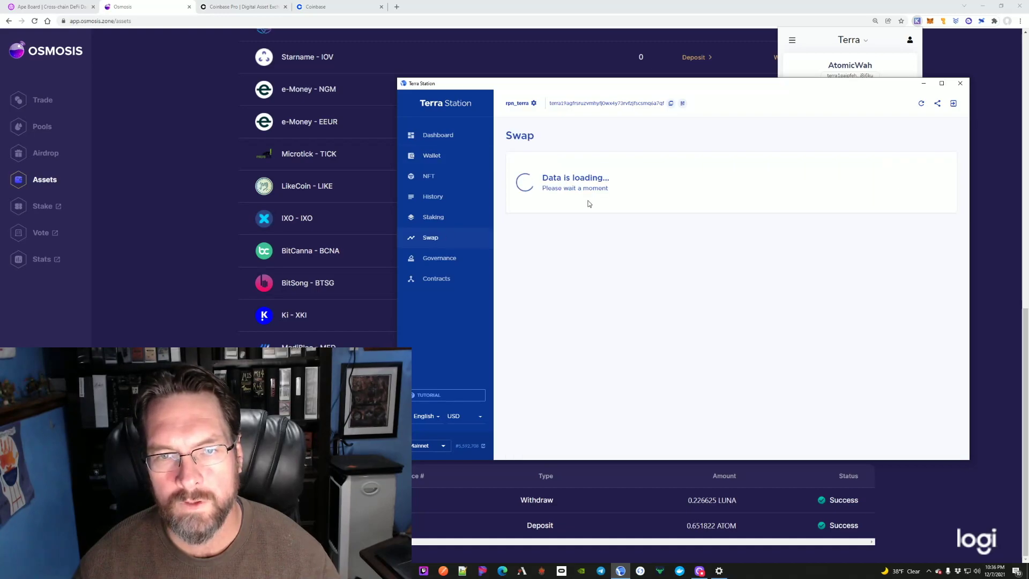
Step: Set up a Luna-to-UST swap using the full 0.262185 Luna available balance
left_click(681, 379)
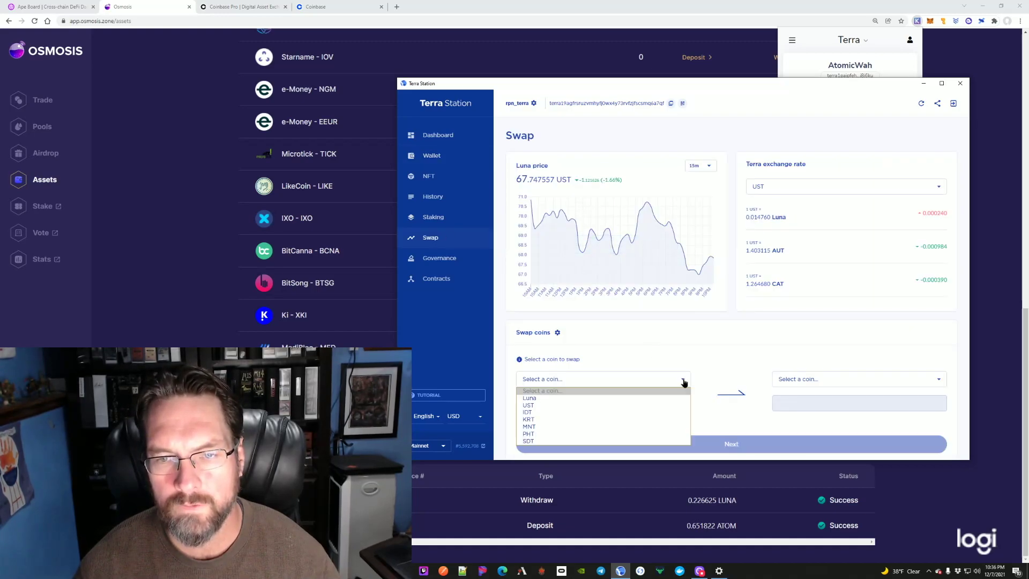
left_click(547, 399)
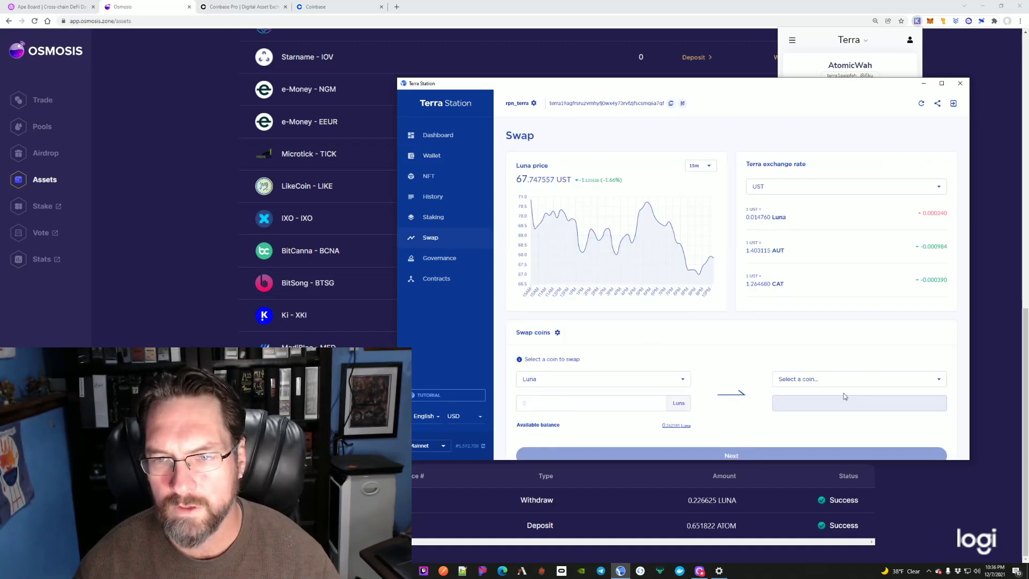
left_click(939, 379)
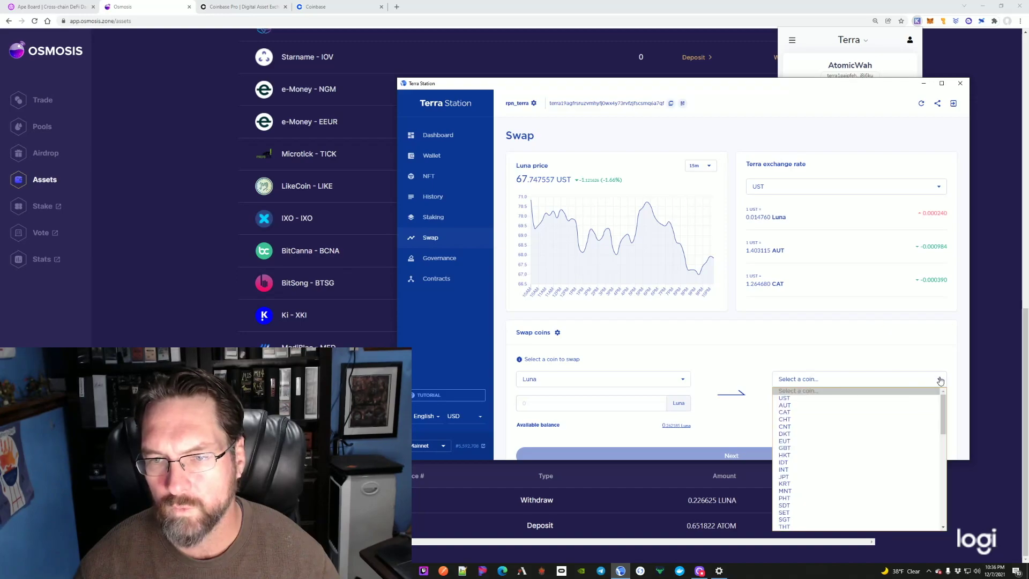
left_click(804, 398)
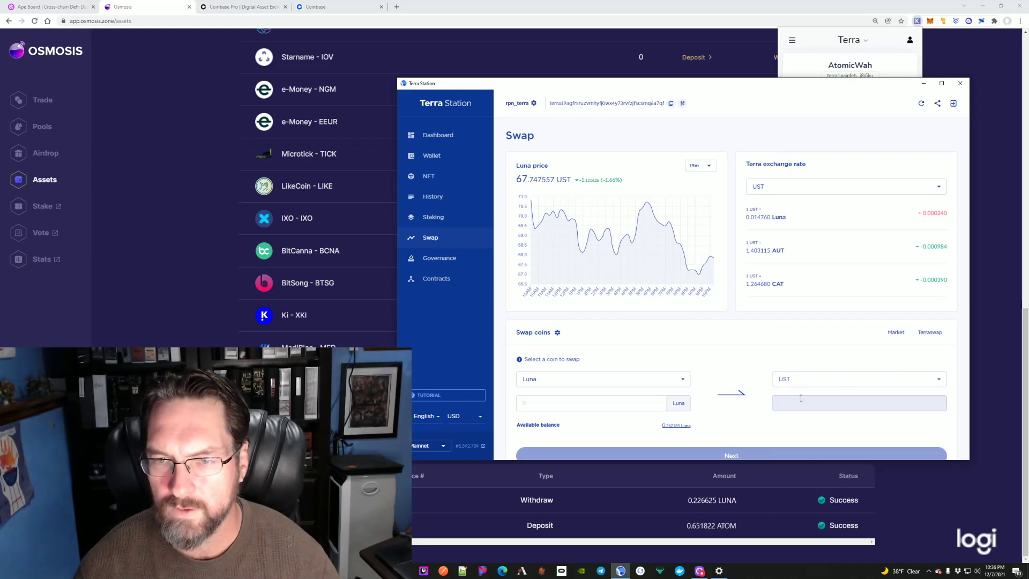
left_click(675, 426)
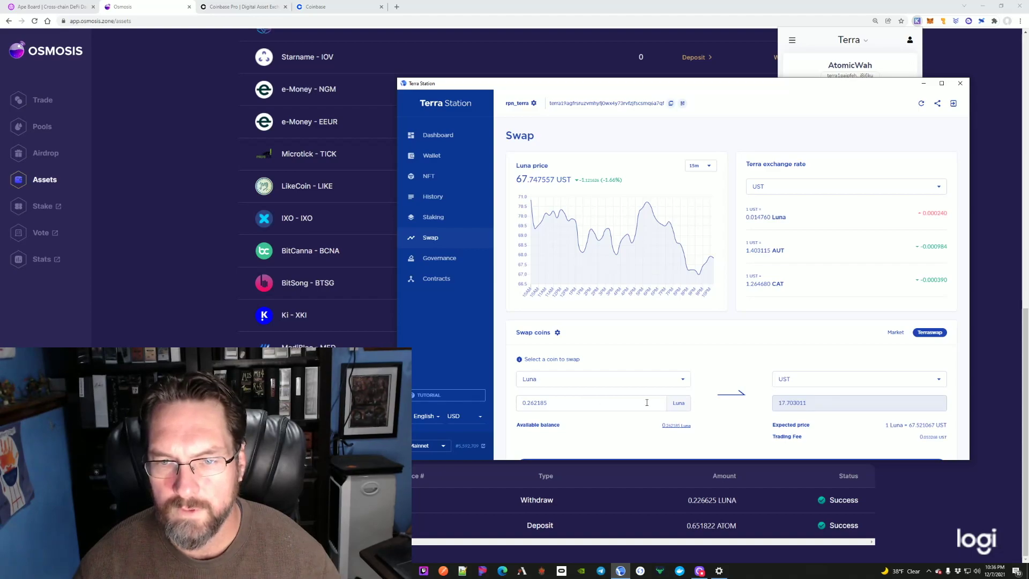
scroll(750, 362, "down", 2)
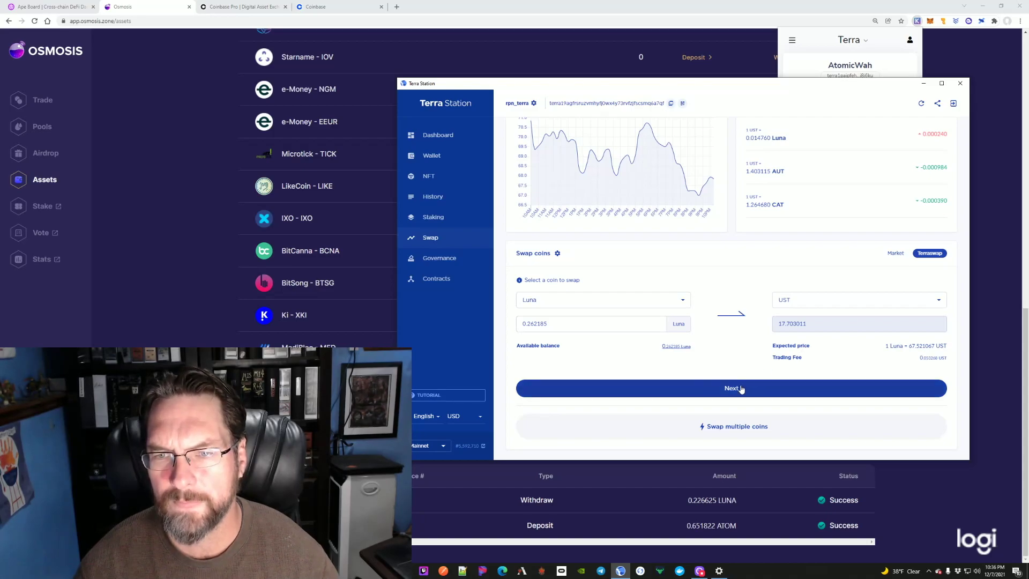
Step: Confirm the swap by entering the wallet password
left_click(741, 388)
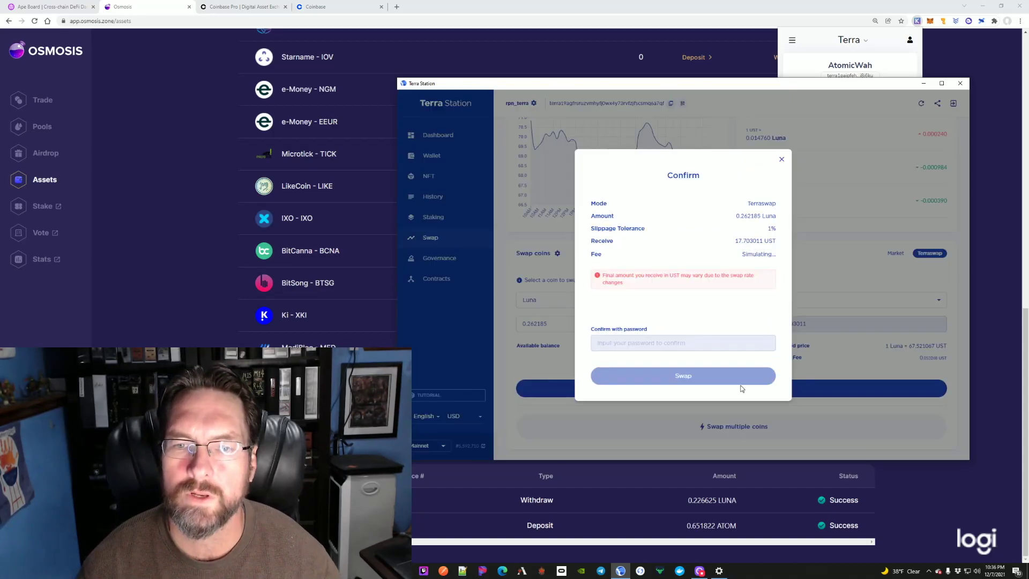
left_click(650, 343)
type("********")
key("Return")
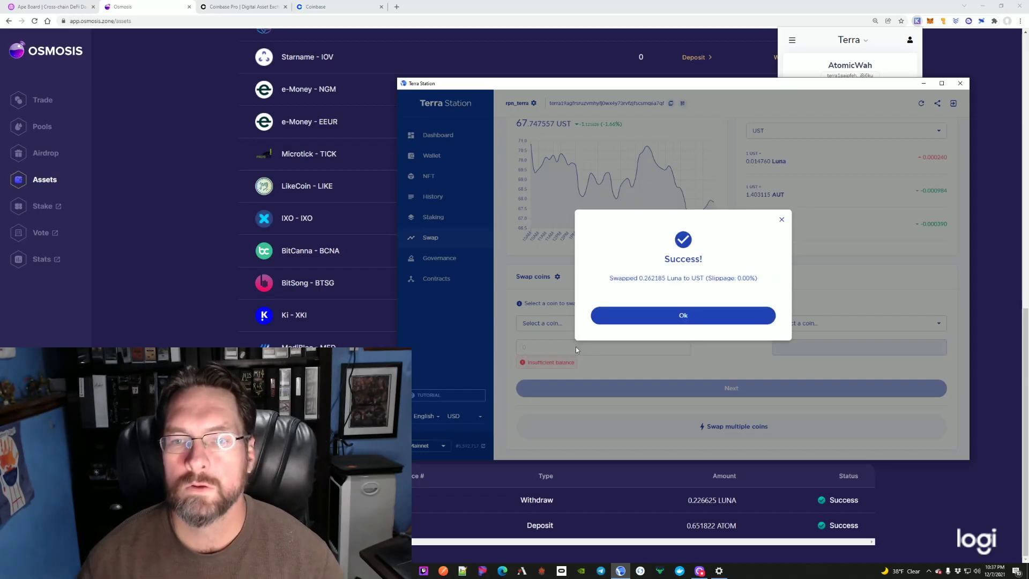
Step: Dismiss the swap success message and return to the wallet balances
left_click(699, 315)
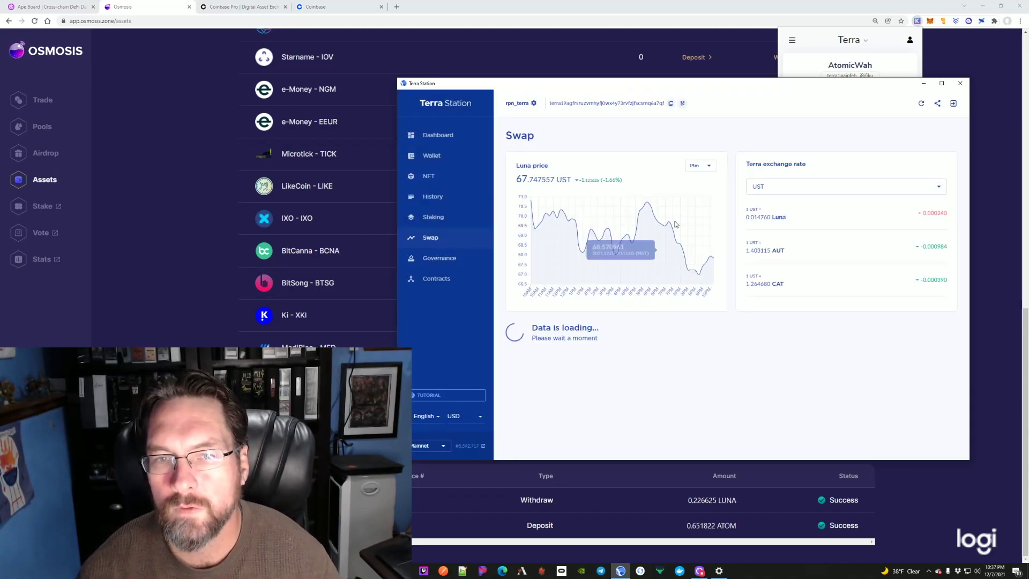
left_click(432, 155)
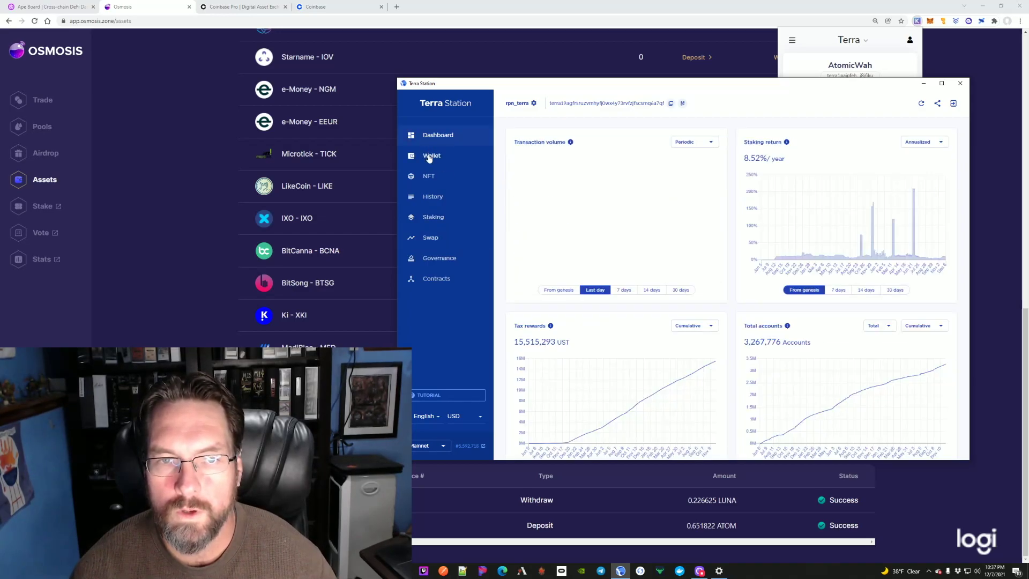
left_click(428, 156)
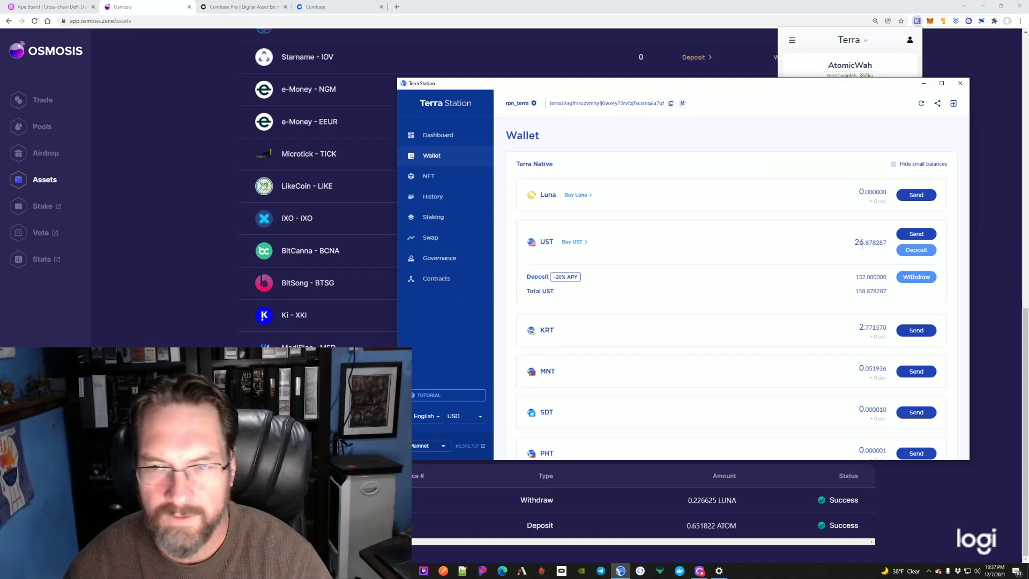
Step: Enter a 21 UST Anchor deposit amount and proceed to its confirmation
left_click(914, 251)
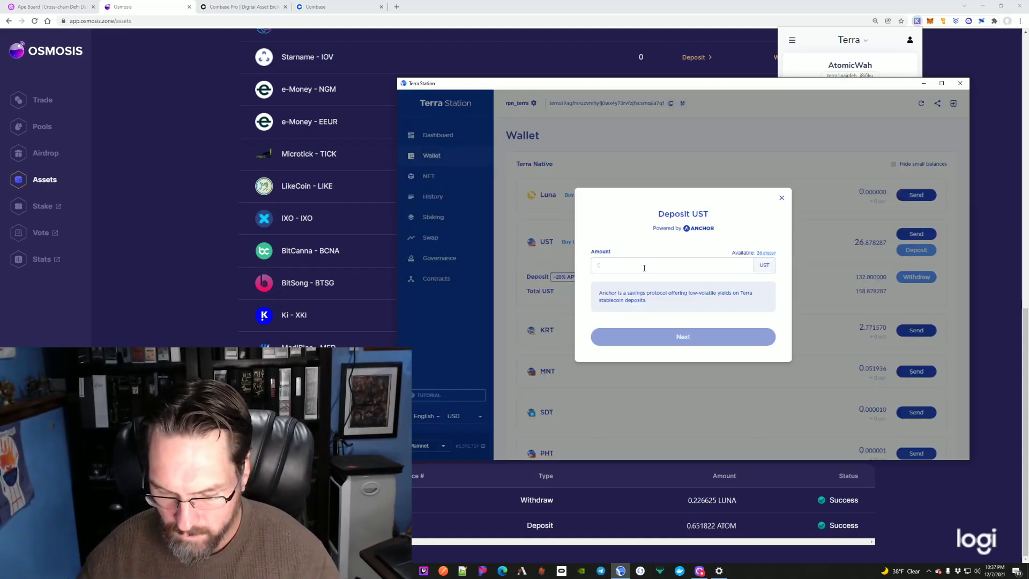
type("2")
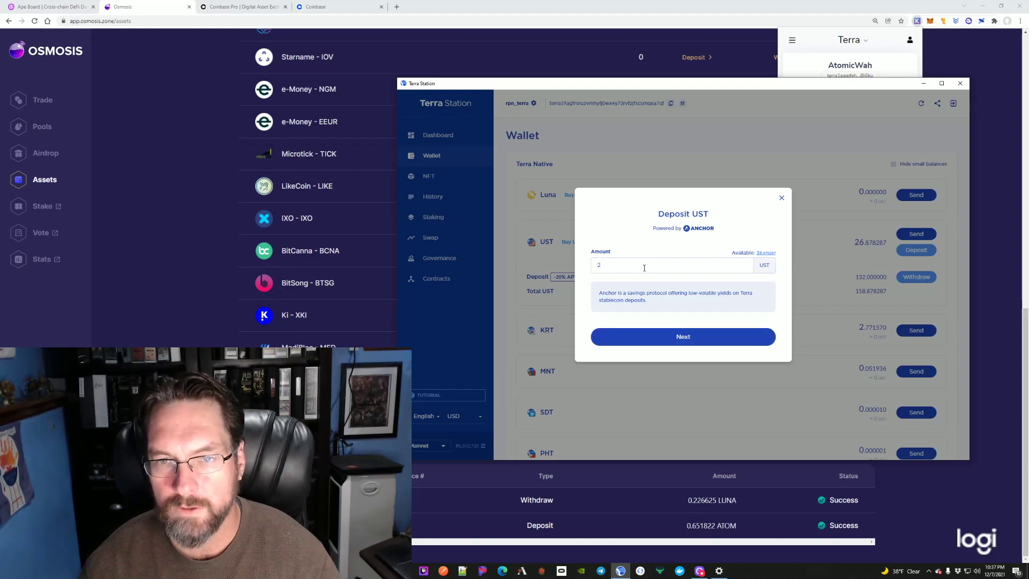
key("BackSpace")
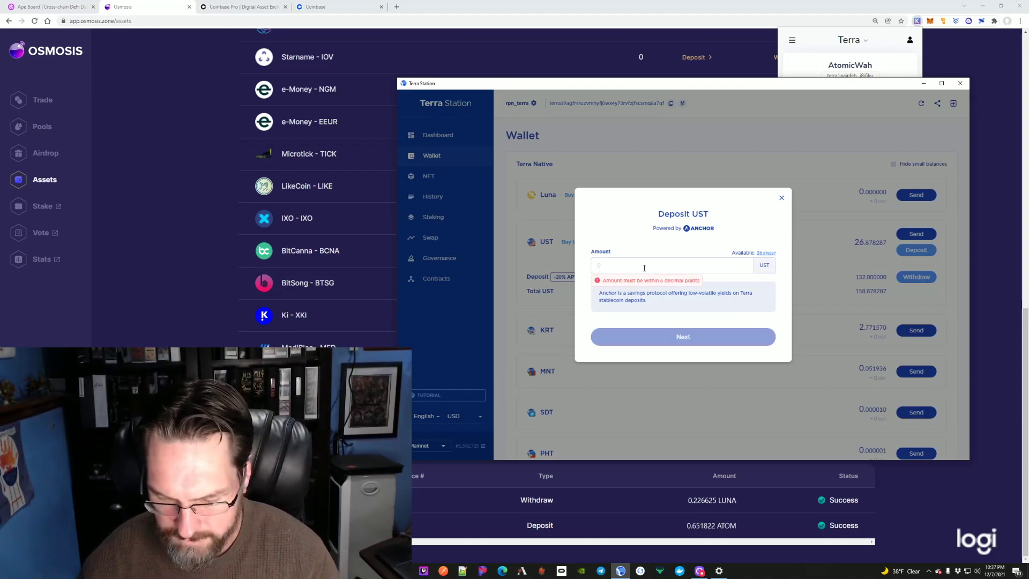
type("16")
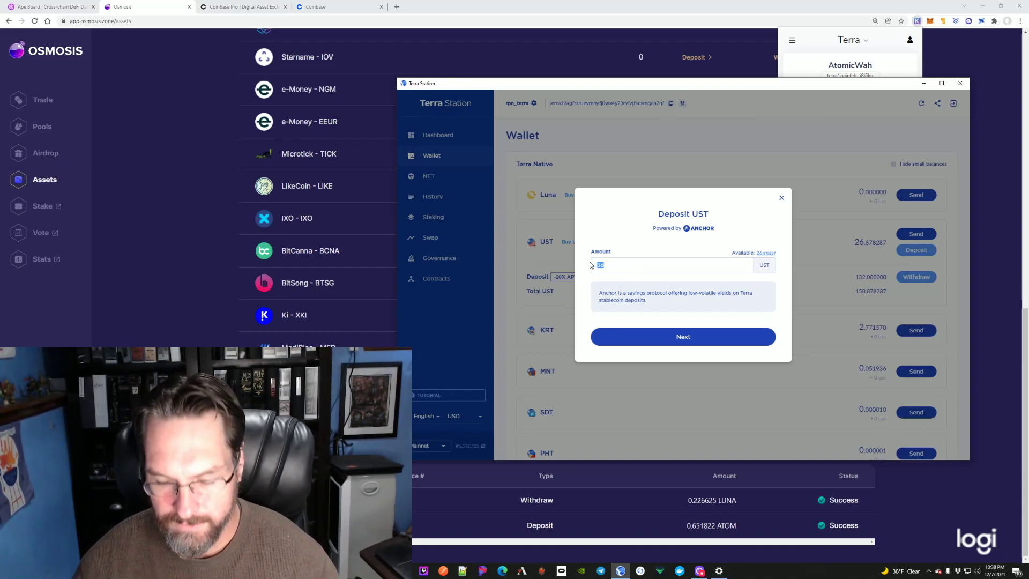
type("2")
key("ctrl+a")
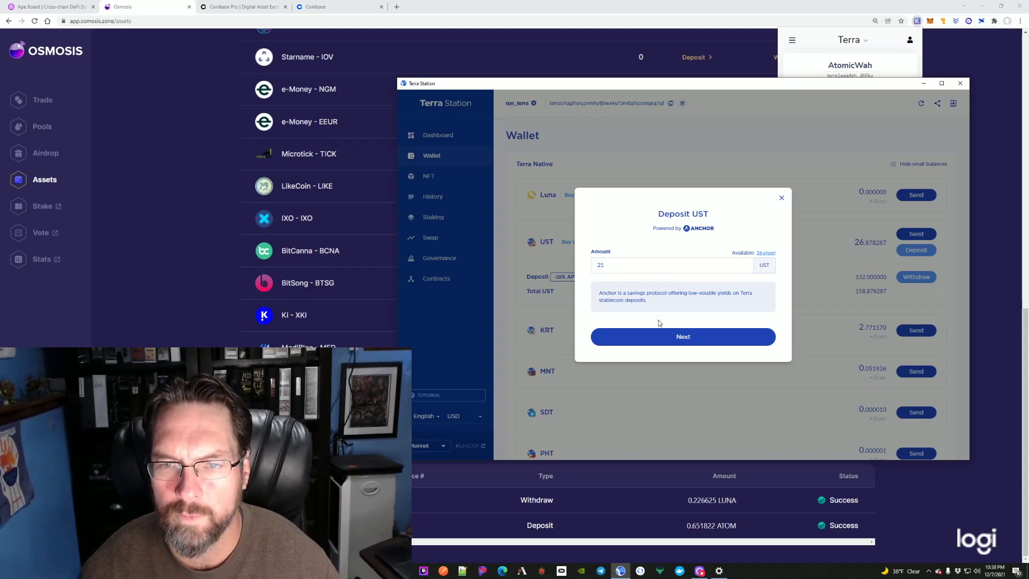
left_click(683, 338)
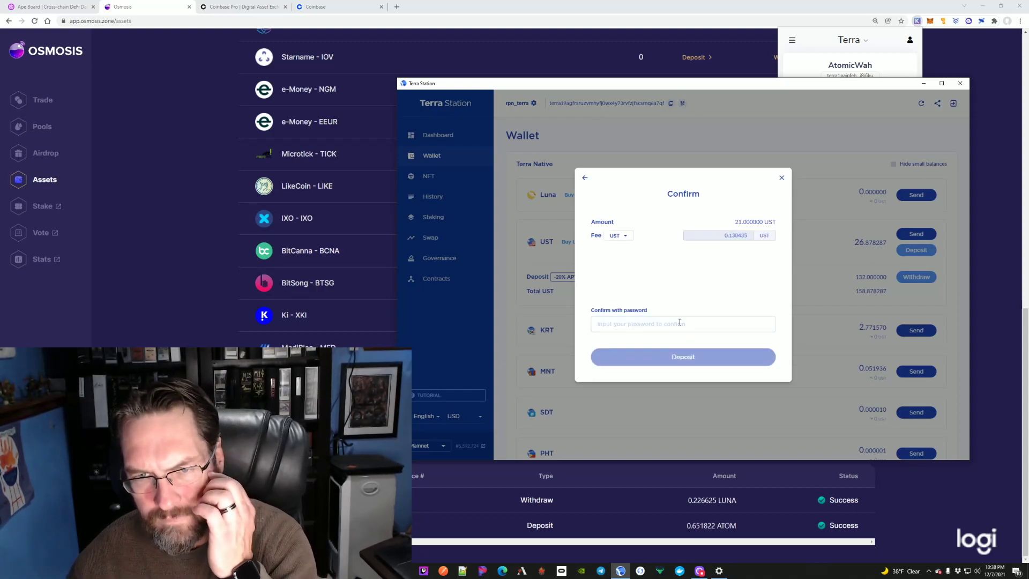
Step: Submit the 21 UST Anchor deposit with the password, then close the Success dialog
key("Return")
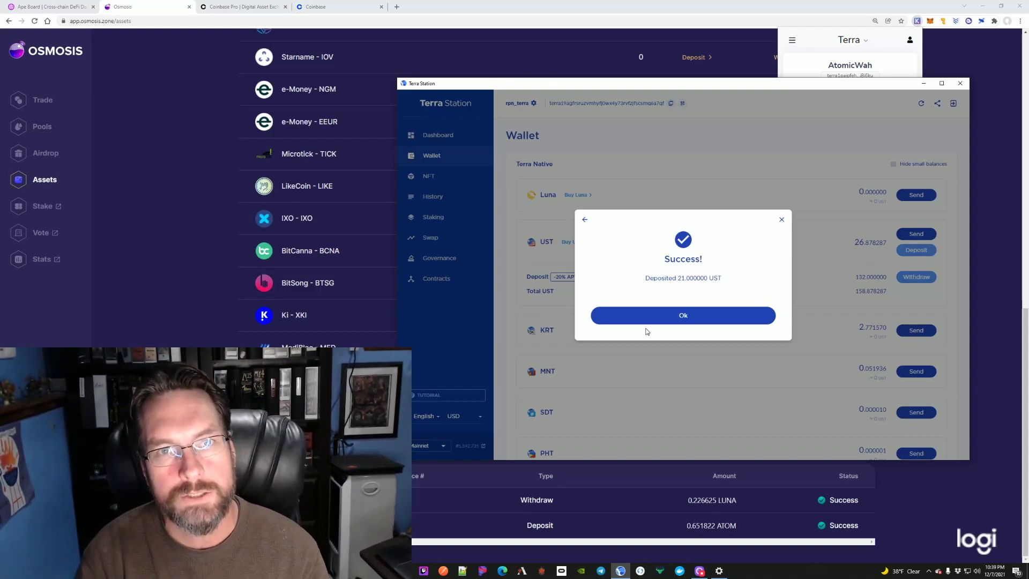
left_click(695, 316)
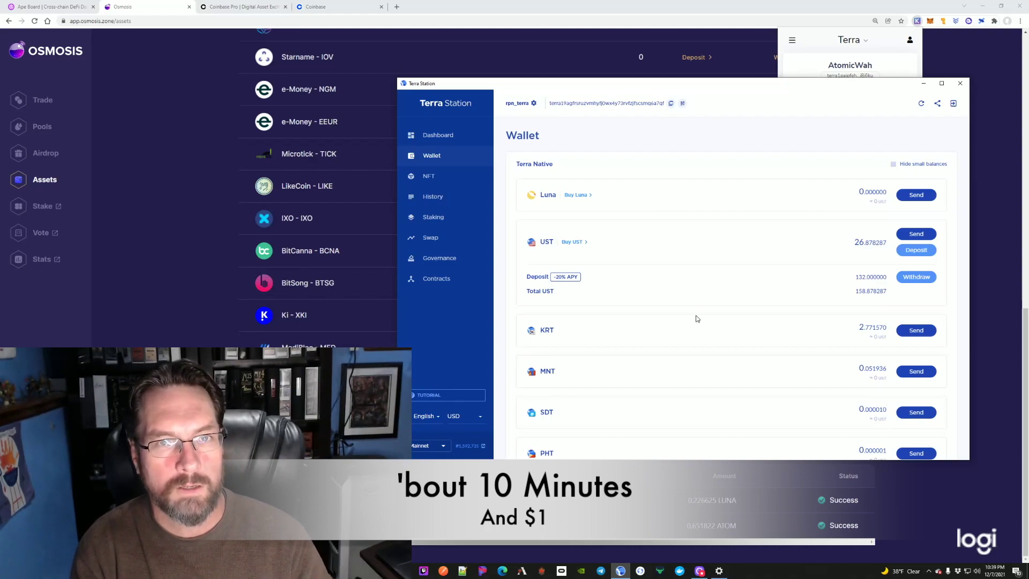